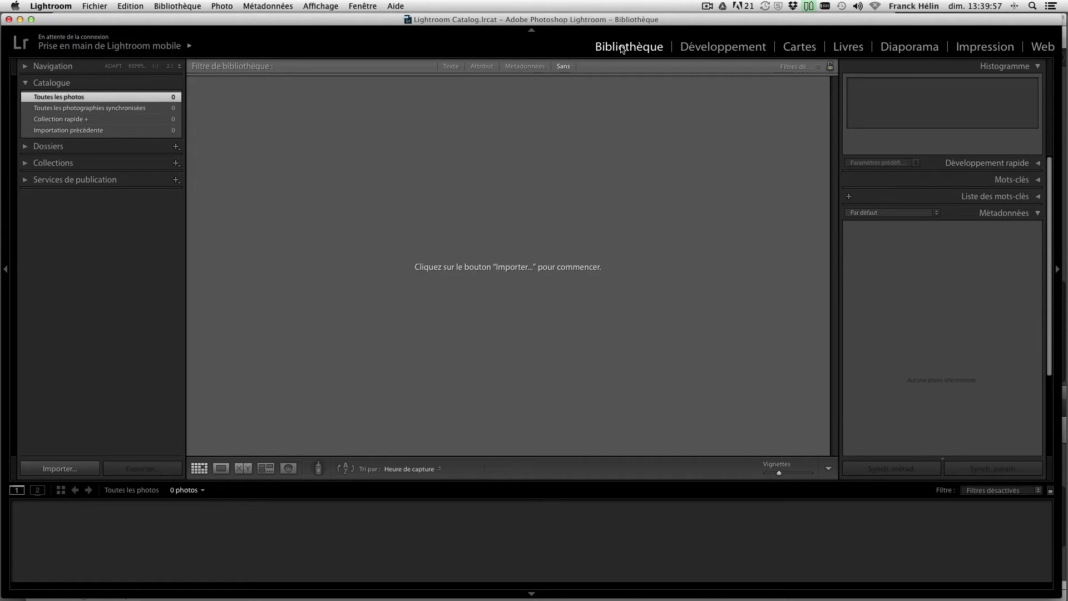
Import the horse photos from the "* JPG - PNG - GIF *" folder into the library.
left_click(626, 47)
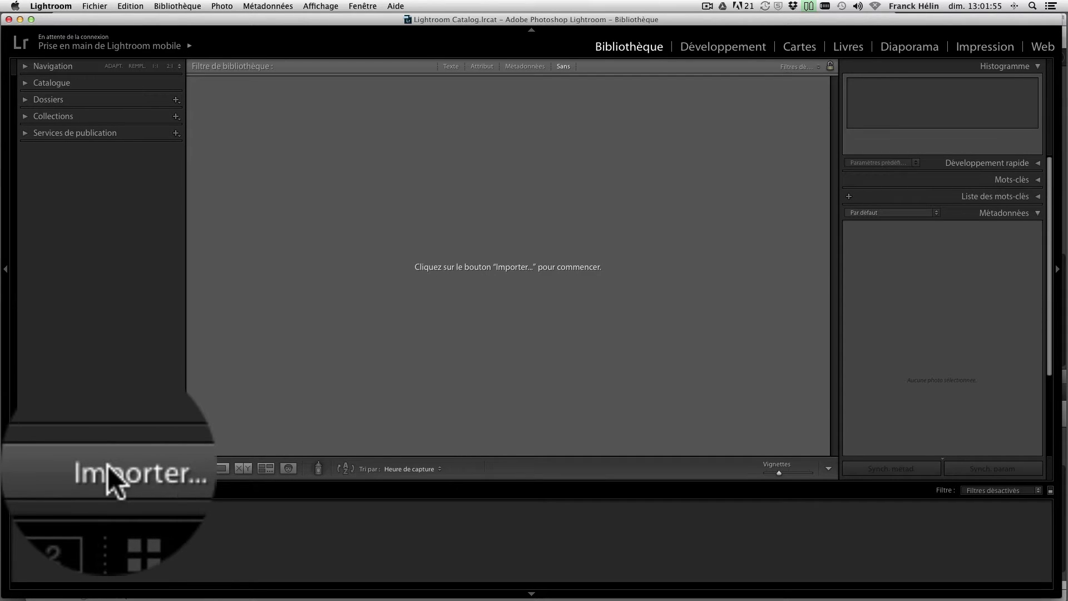
left_click(109, 466)
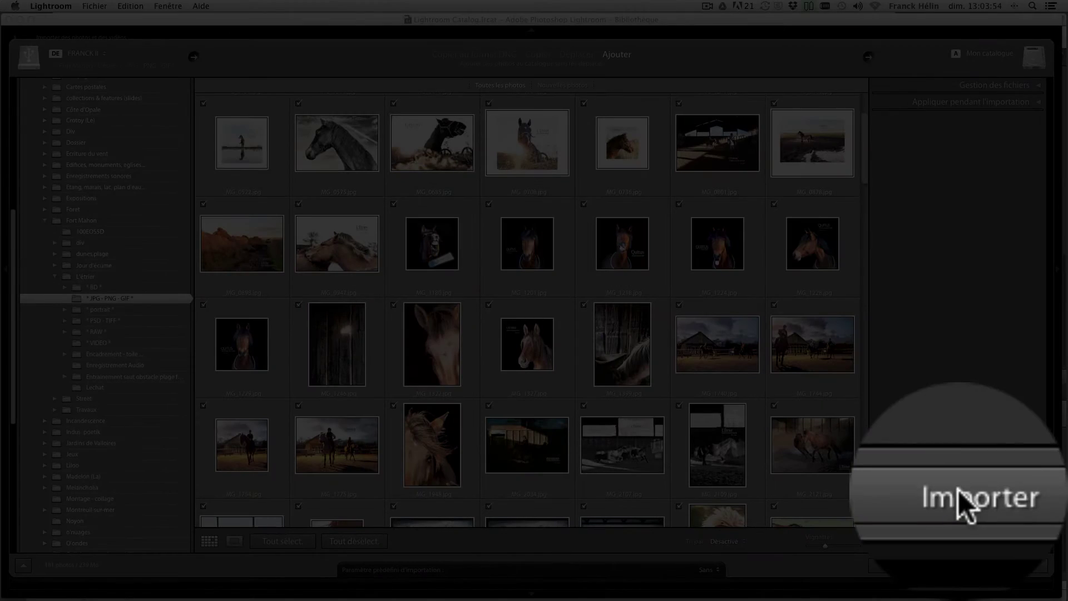
left_click(958, 489)
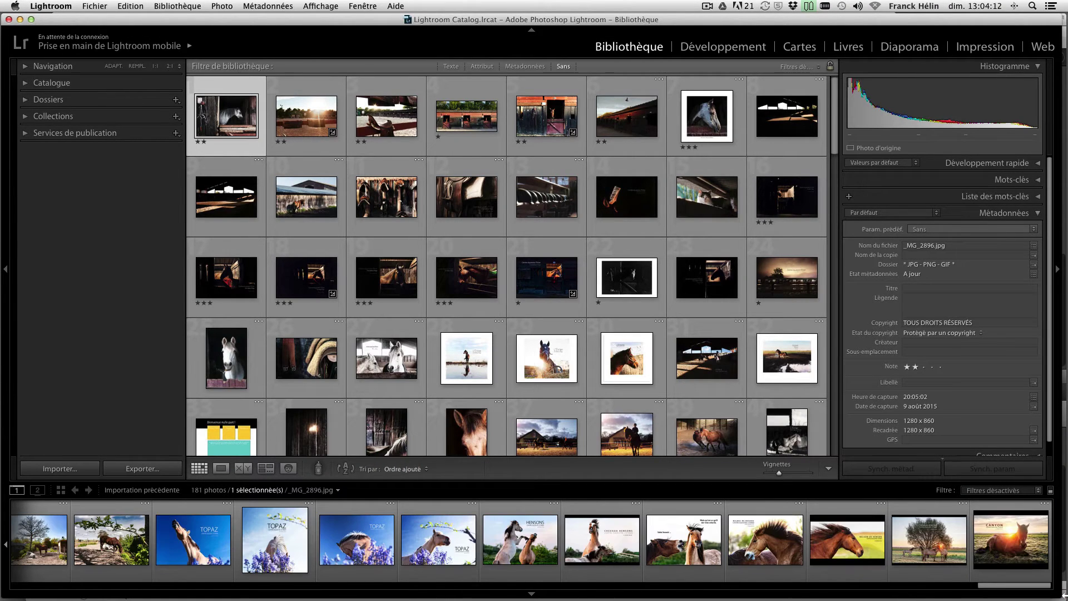
View the last Canyon sunset photo on its own, and slightly enlarge the thumbnails back in the grid view.
double_click(1011, 540)
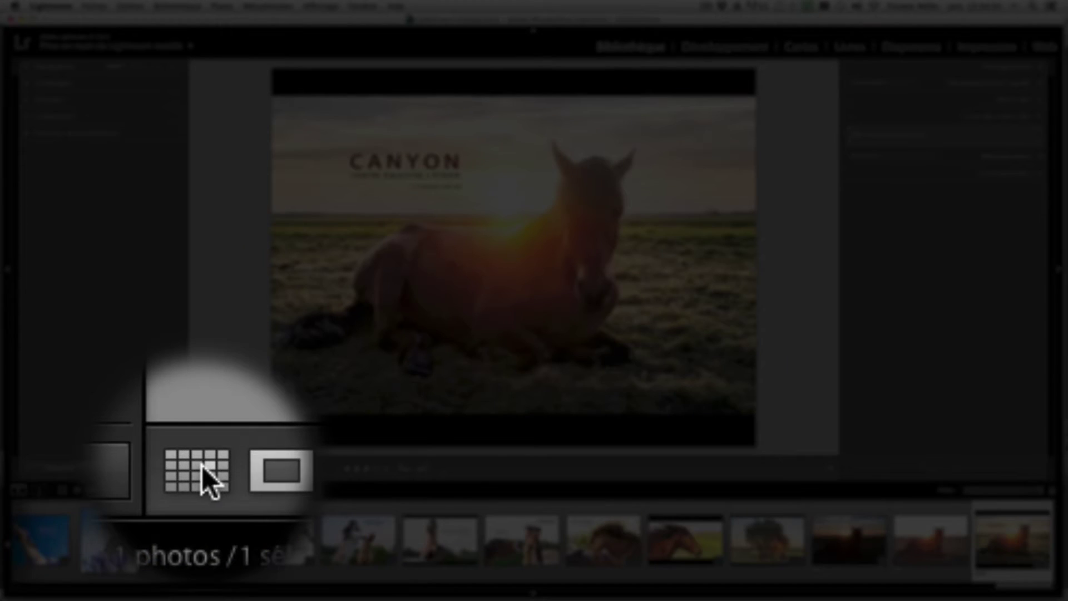
left_click(202, 469)
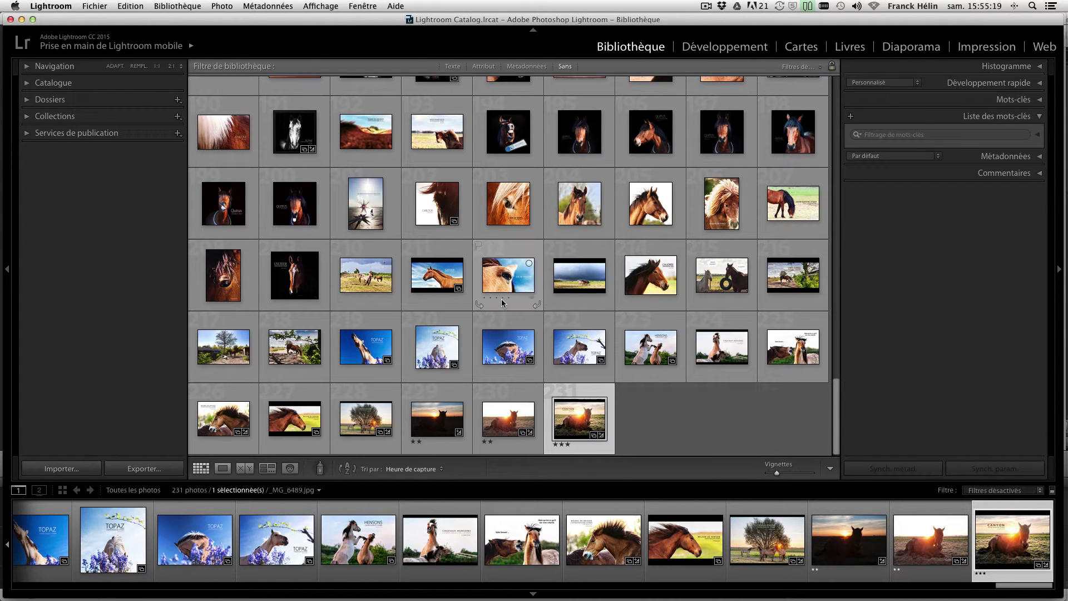
mouse_move(576, 293)
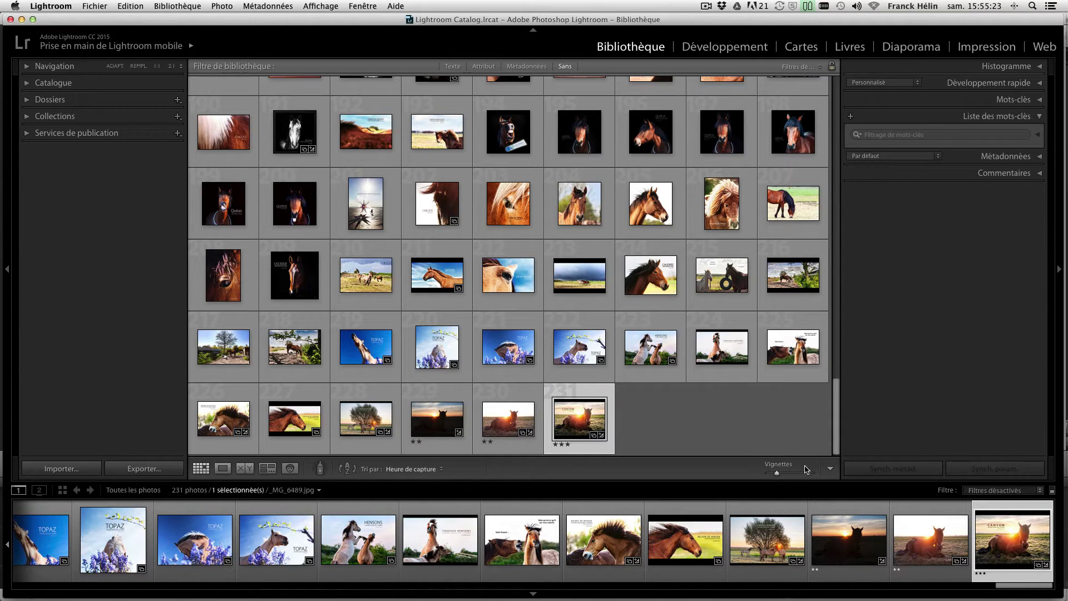
mouse_move(776, 469)
left_mouse_down()
mouse_move(765, 468)
mouse_move(798, 469)
mouse_move(782, 474)
left_mouse_up()
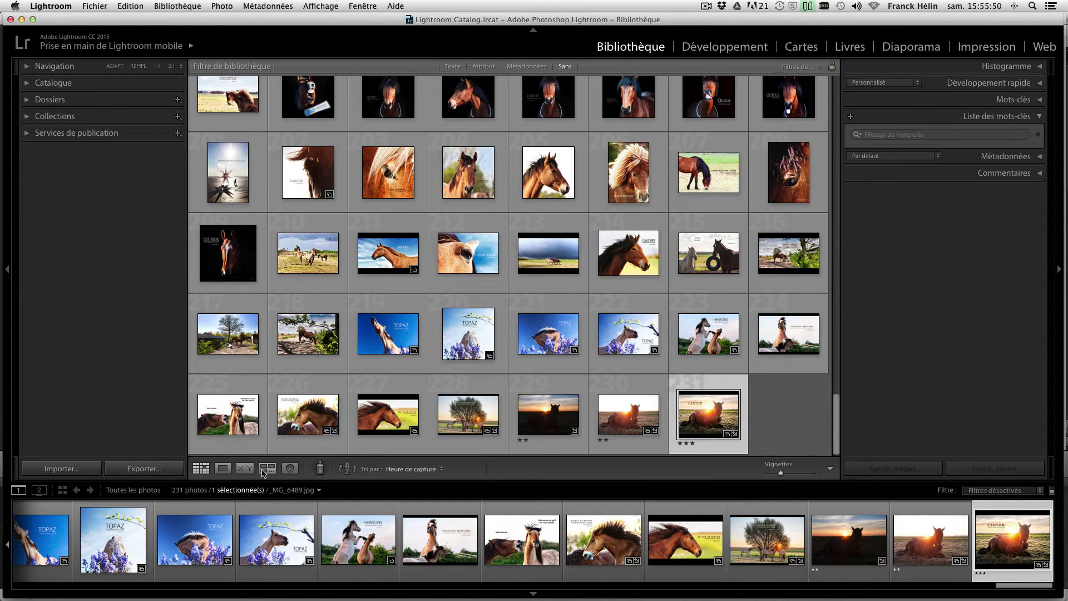
Show the Canyon photo in Loupe view and browse back and forth through the filmstrip.
left_click(229, 468)
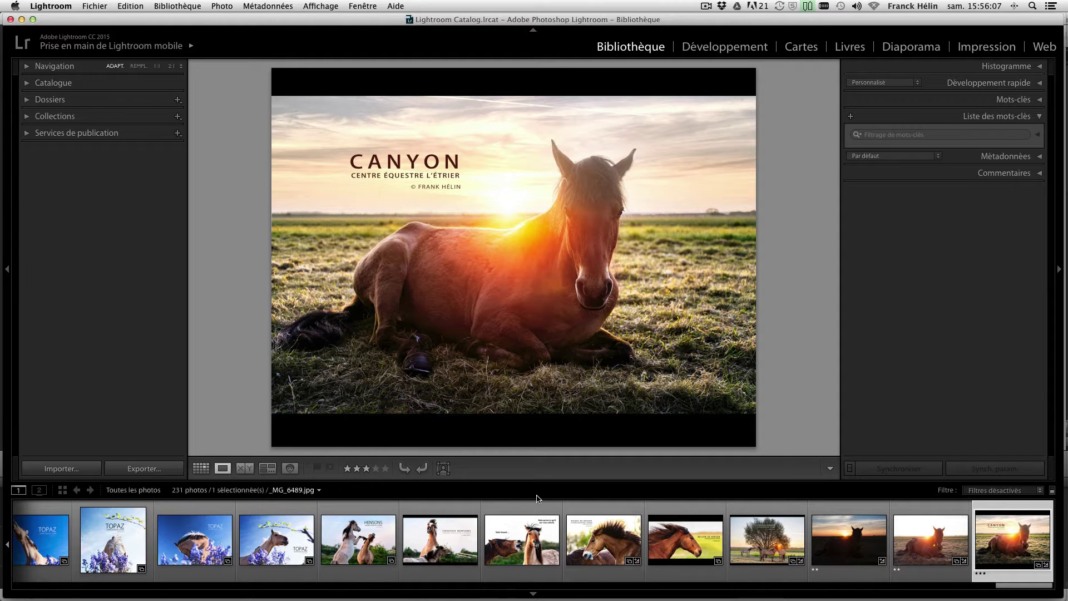
scroll(932, 539, "left", 10)
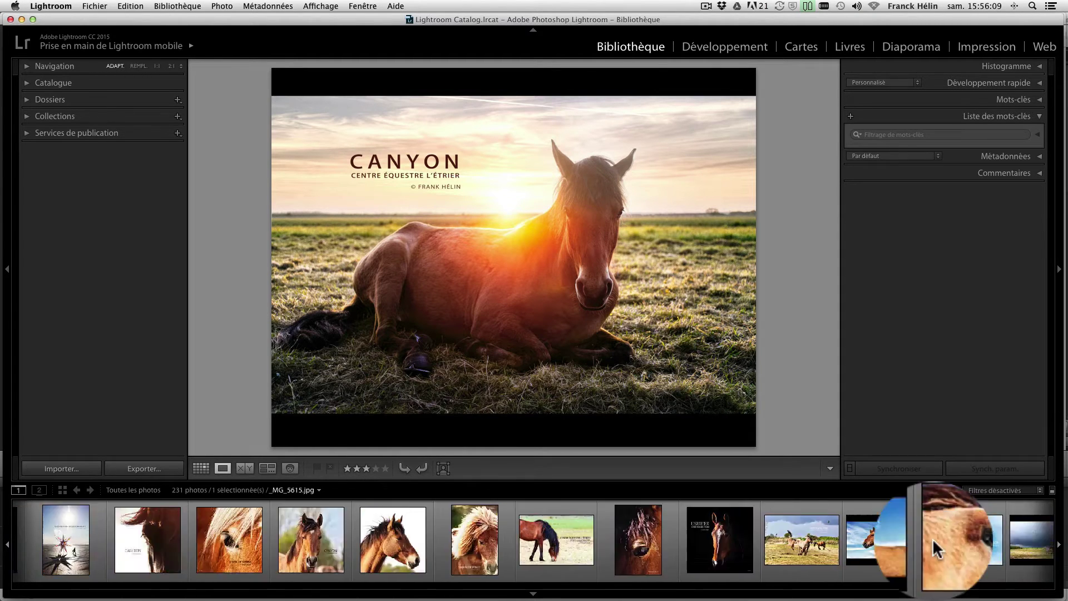
scroll(300, 538, "right", 10)
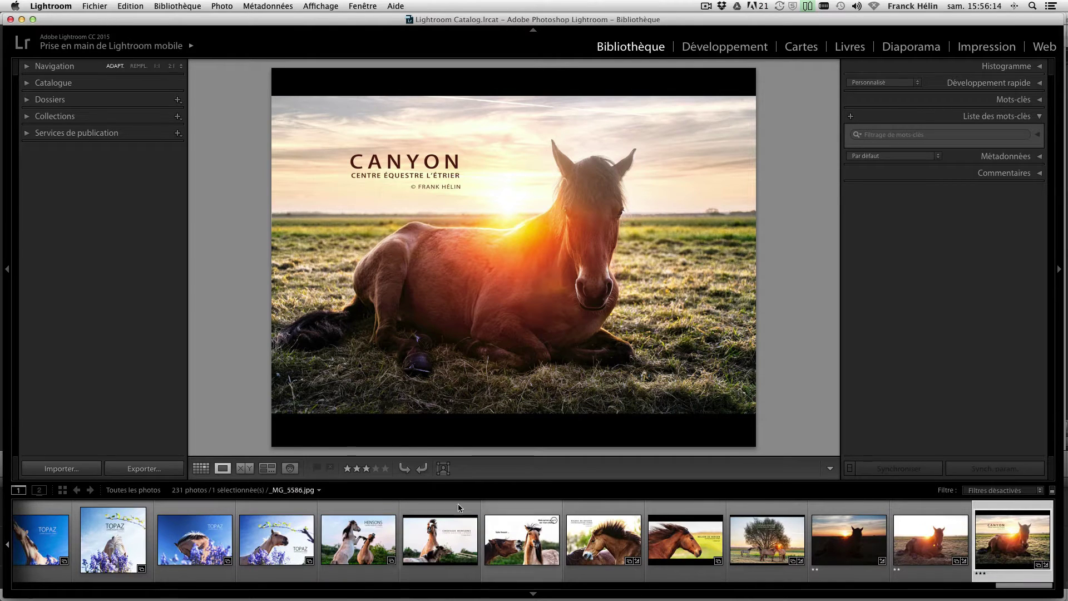
Compare the unedited two-star sunset photo with the finished Canyon photo, and return to the grid with the Canyon photo active.
left_click(245, 469)
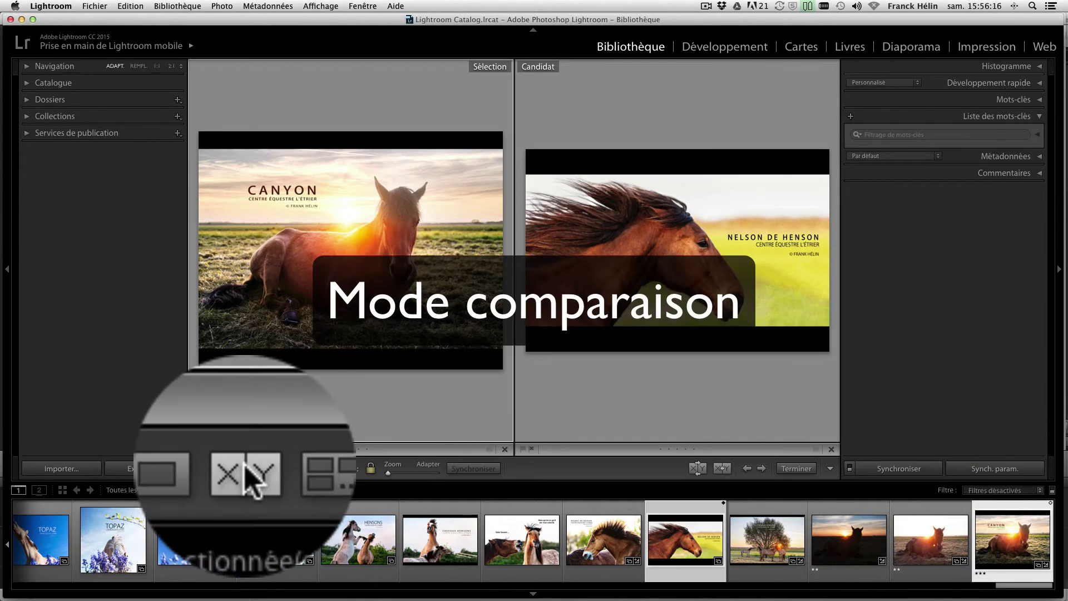
left_click(930, 537)
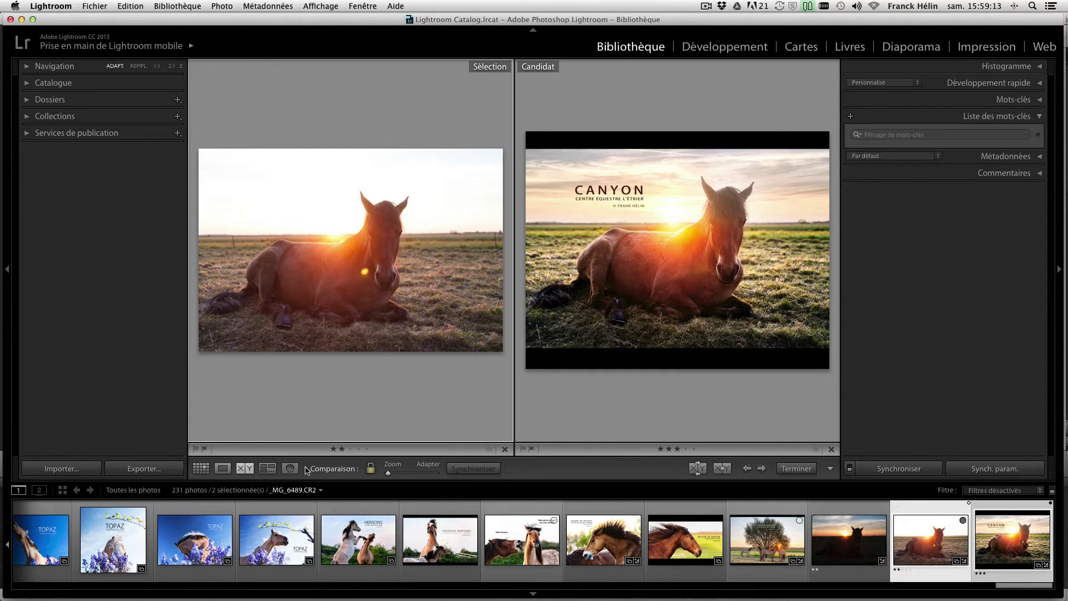
left_click(201, 469)
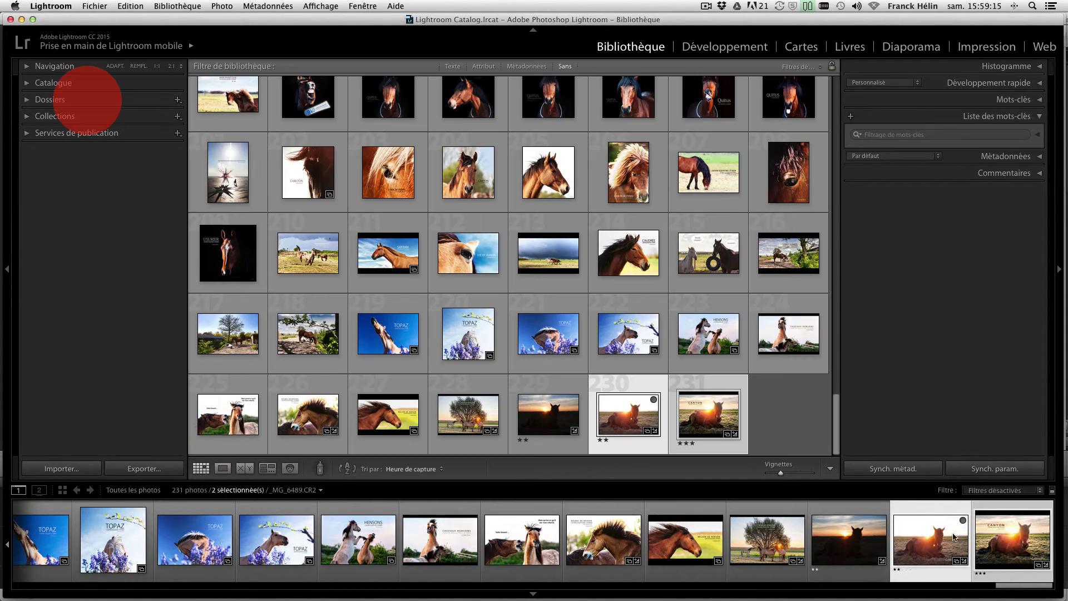
left_click(1013, 537)
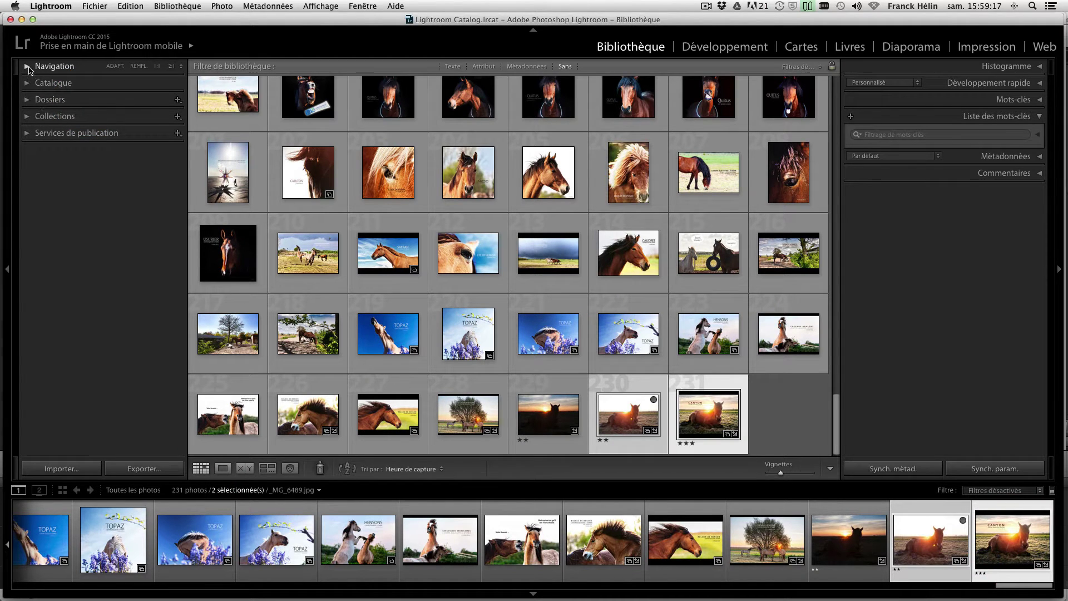
Inspect the horse's head and the title of the Canyon photo at 2:1 magnification, and restore the fitted view.
left_click(28, 67)
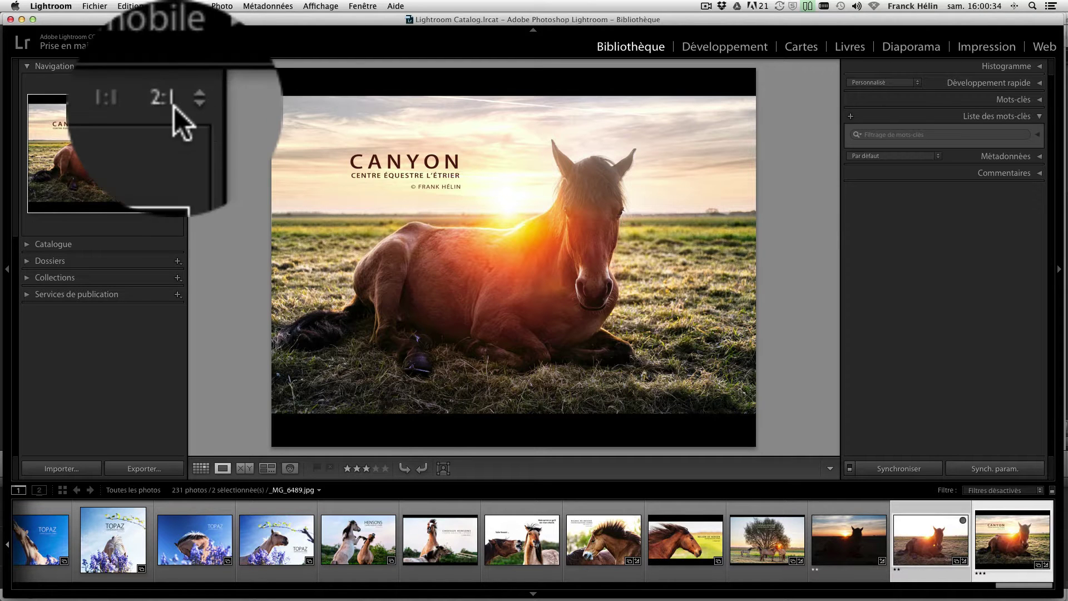
left_click(174, 67)
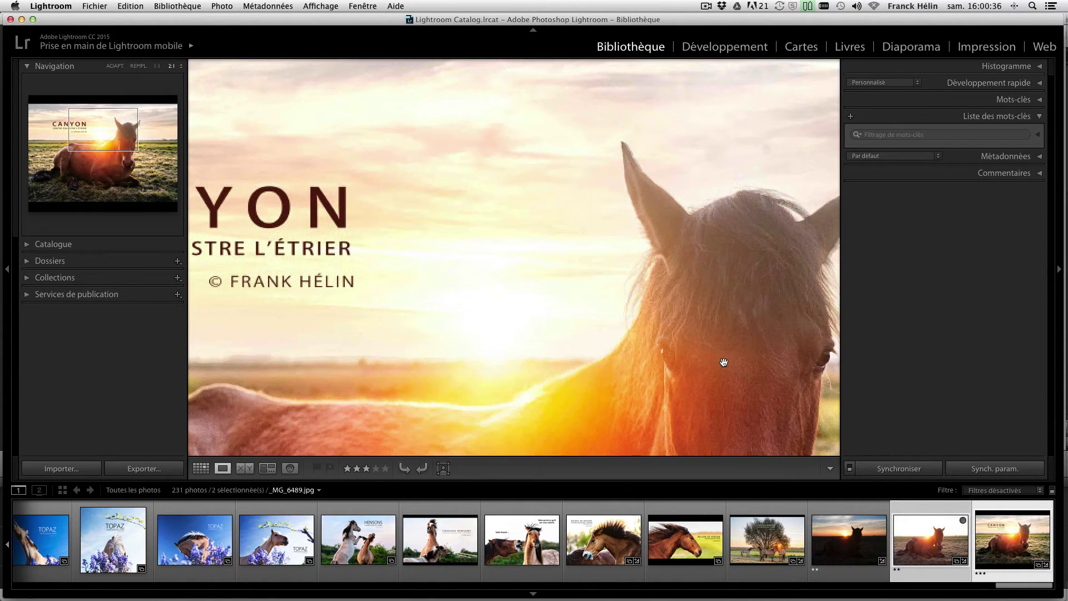
left_click(118, 138)
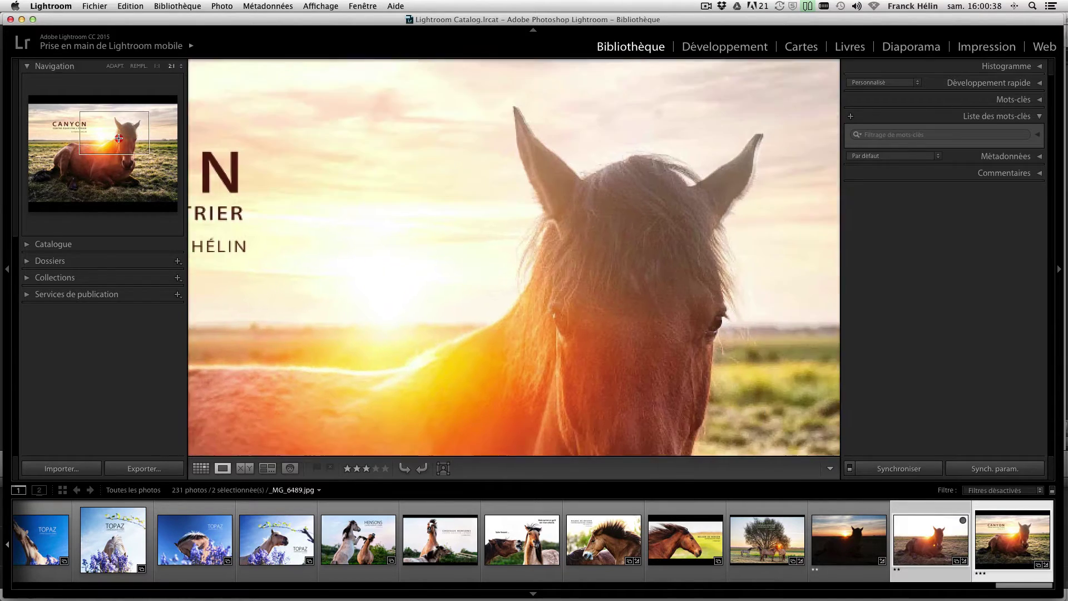
left_click_drag(118, 138, 109, 168)
mouse_move(82, 146)
left_mouse_down()
mouse_move(110, 132)
mouse_move(118, 141)
mouse_move(84, 154)
mouse_move(85, 131)
left_mouse_up()
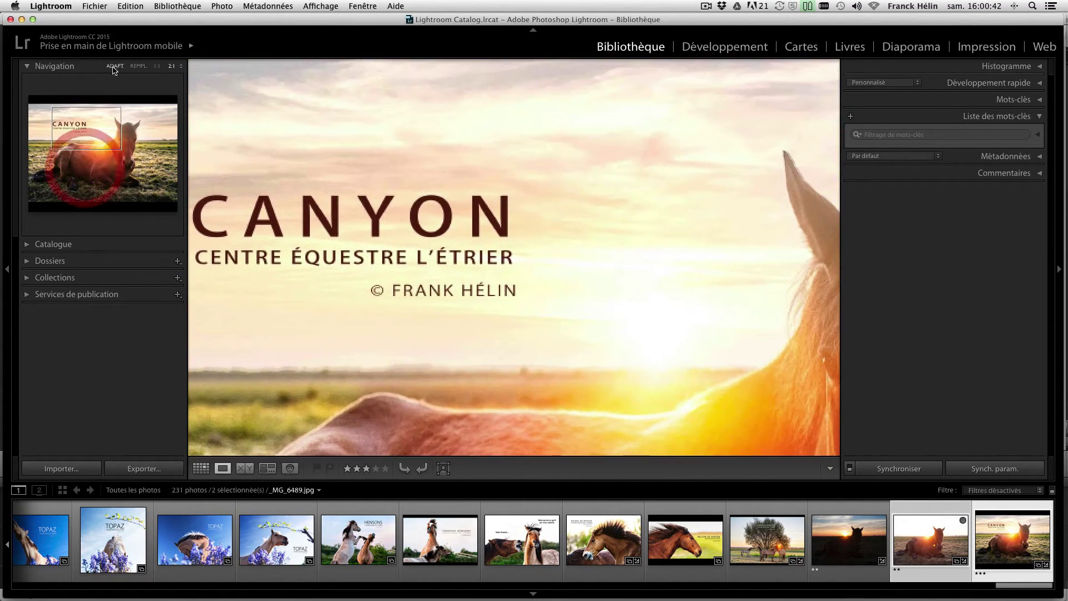
left_click(115, 66)
left_click(26, 66)
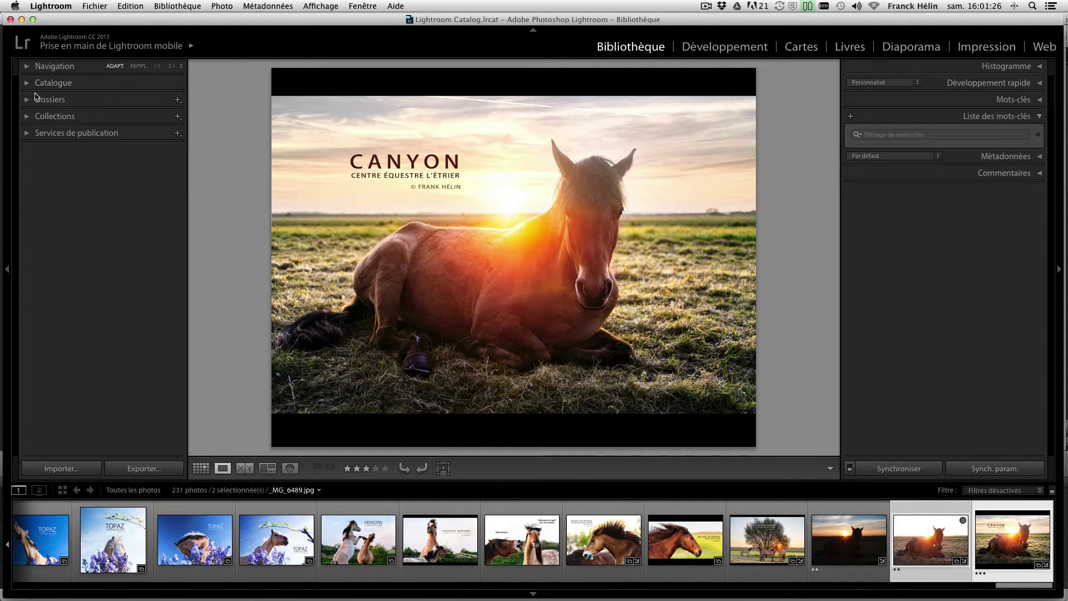
Look through the folder list and the collections list, collapsing each one again.
left_click(26, 99)
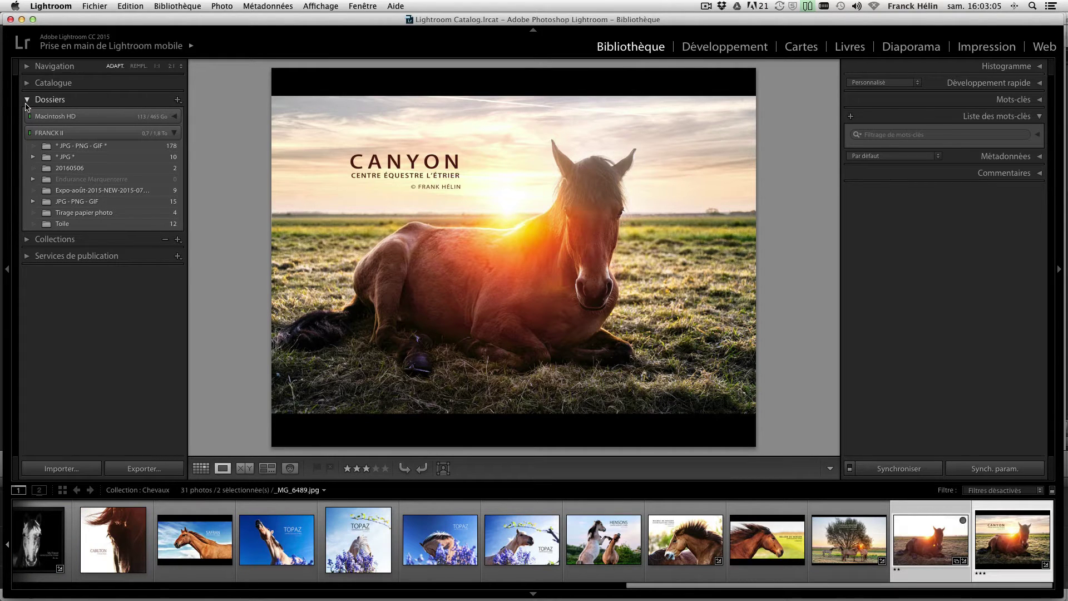
left_click(28, 100)
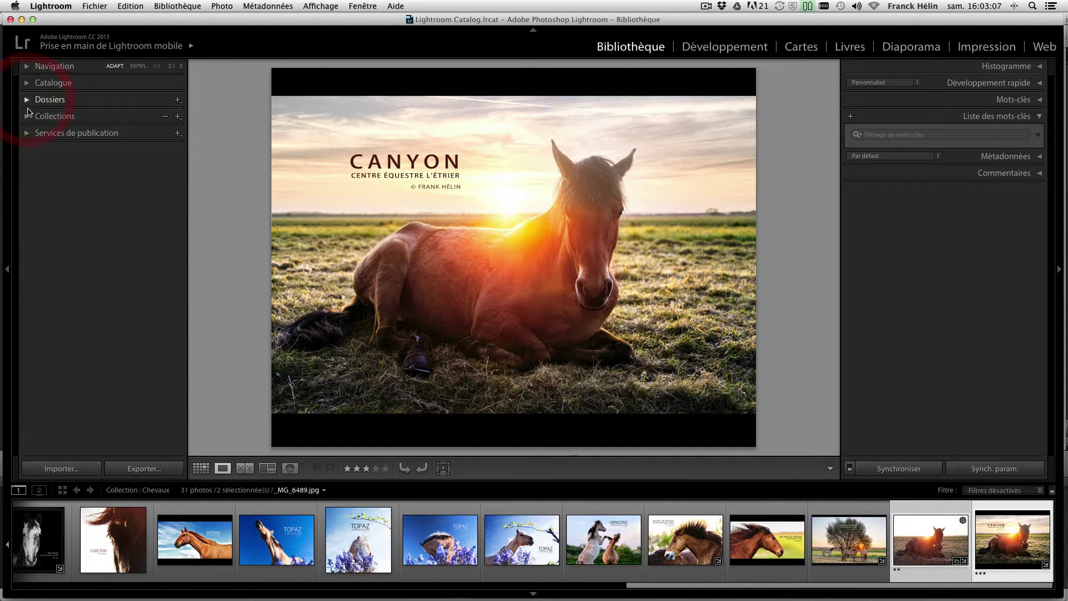
left_click(26, 117)
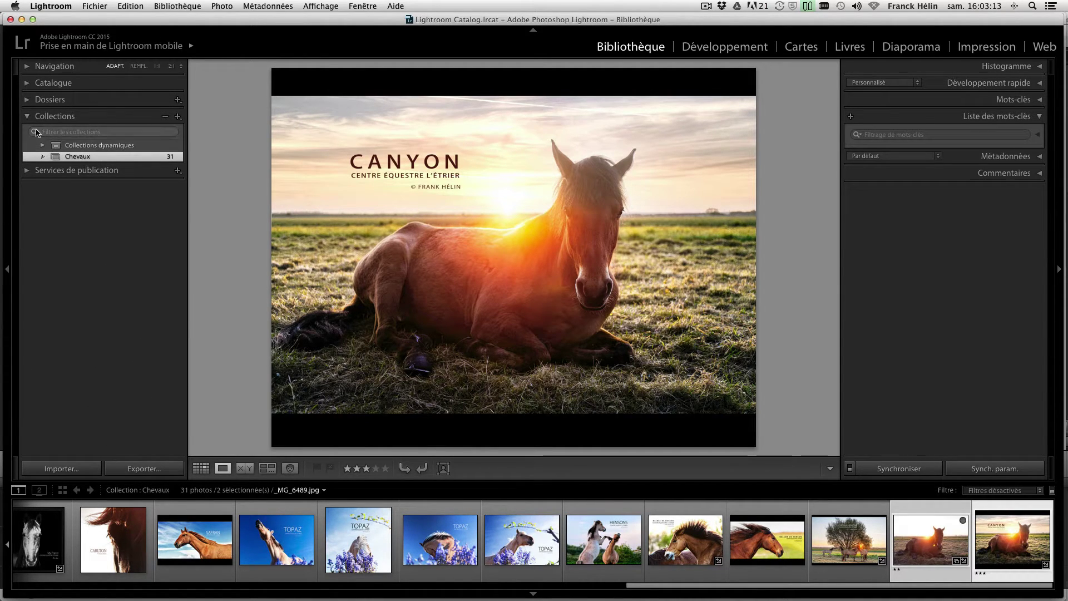
left_click(28, 117)
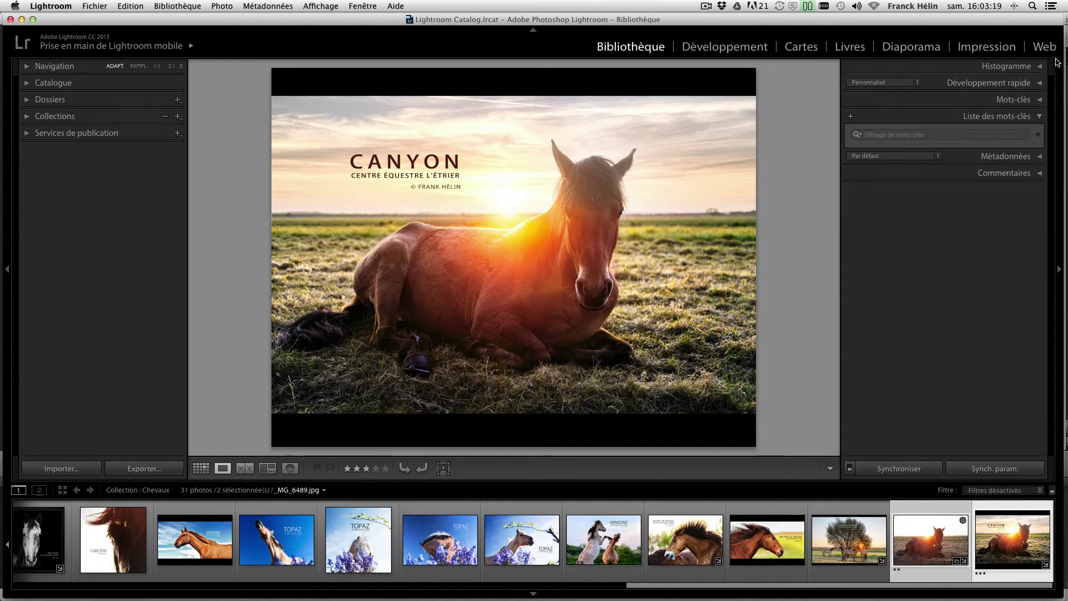
Reveal the histogram and add the keywords Cheval, henson, Canyon and Lever du jour to the Canyon photo.
left_click(1040, 67)
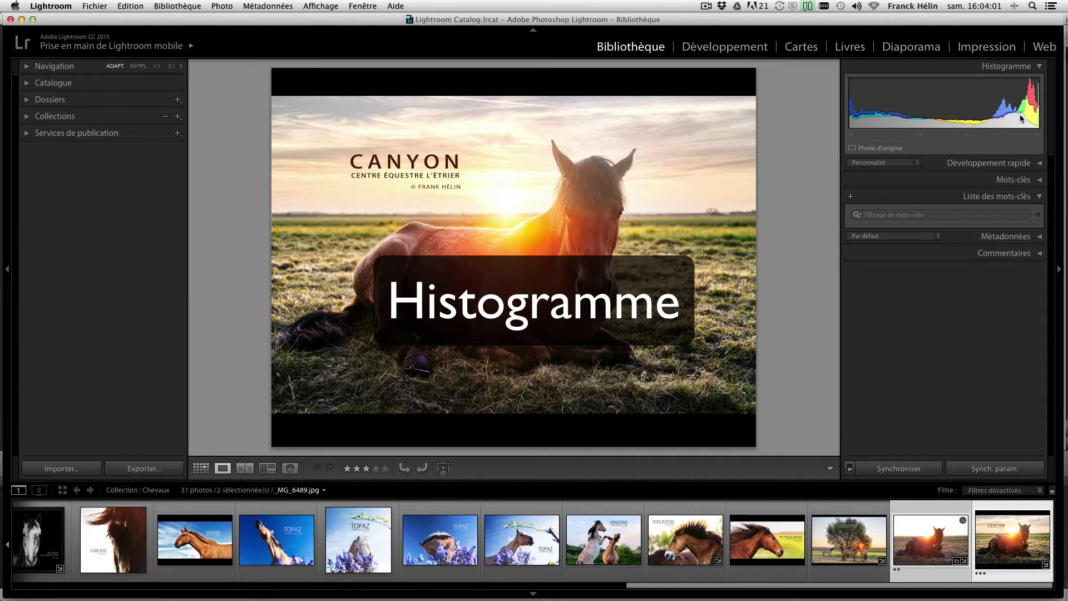
left_click(1039, 179)
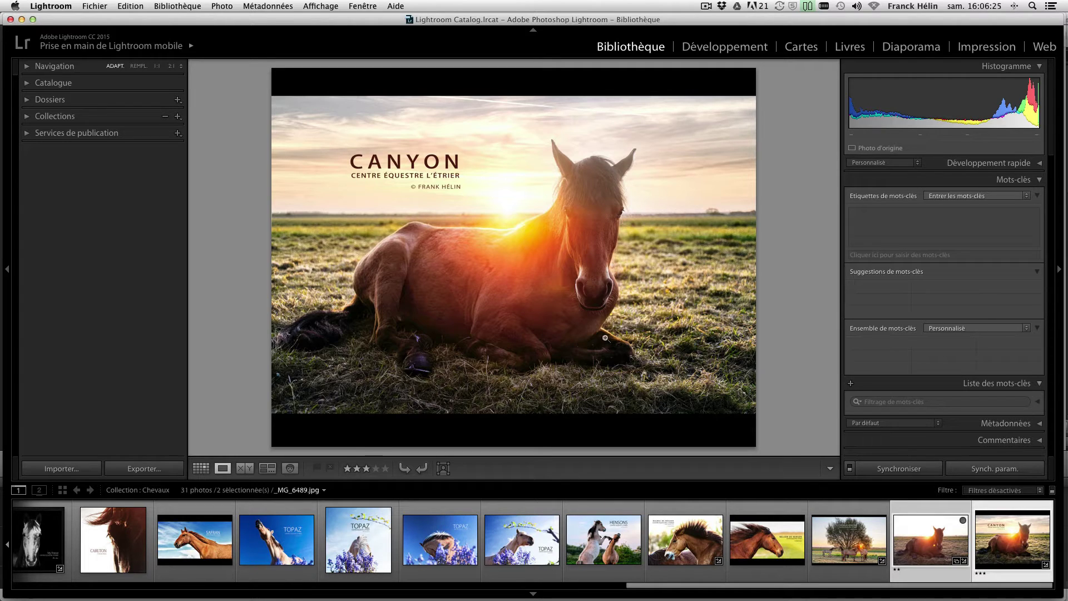
left_click(867, 221)
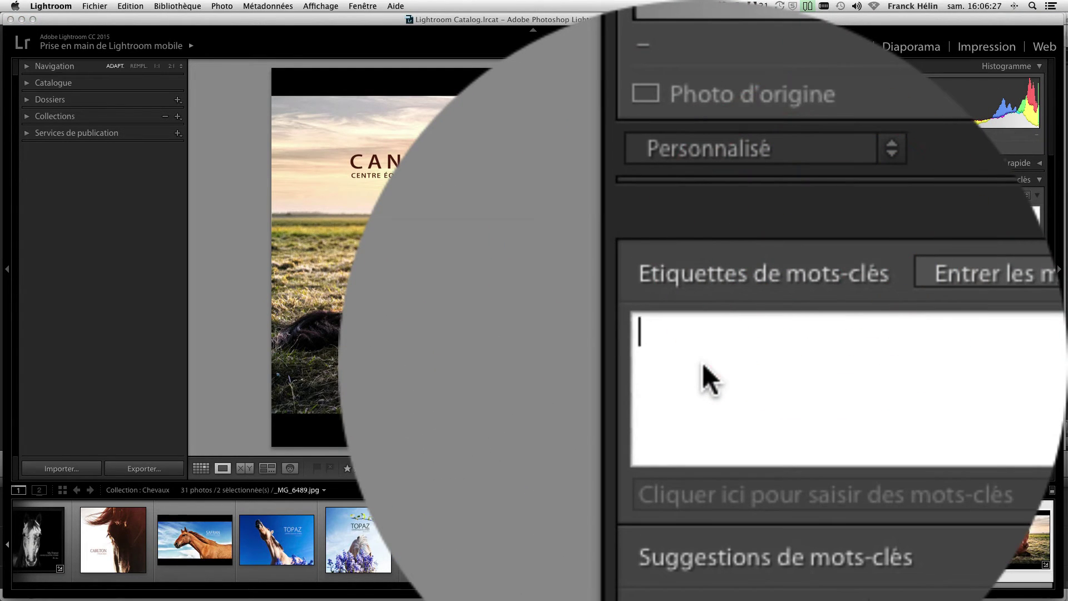
type("cheval,")
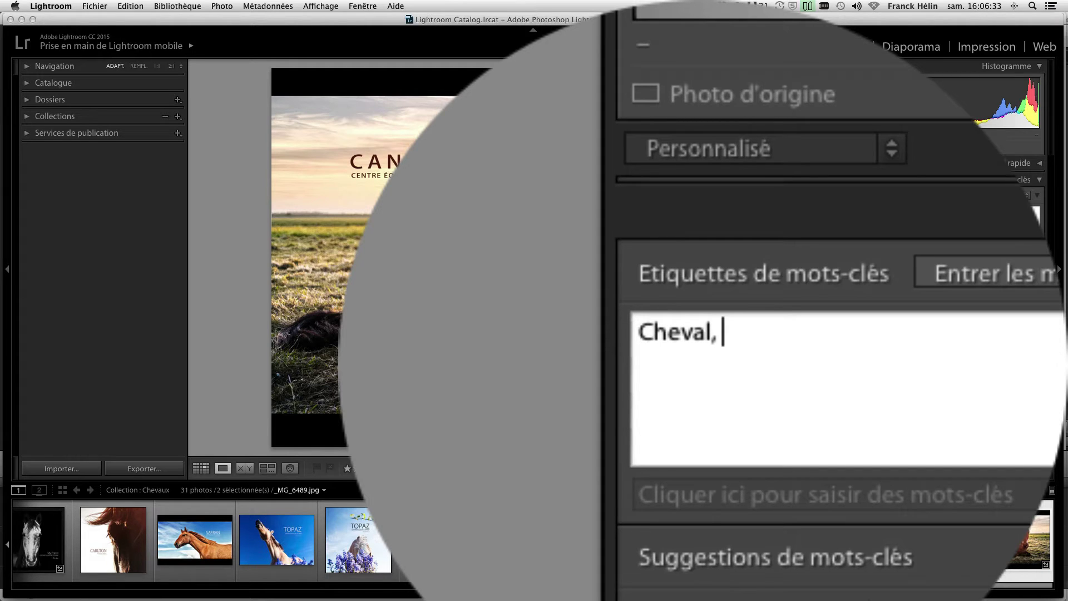
type(" henso")
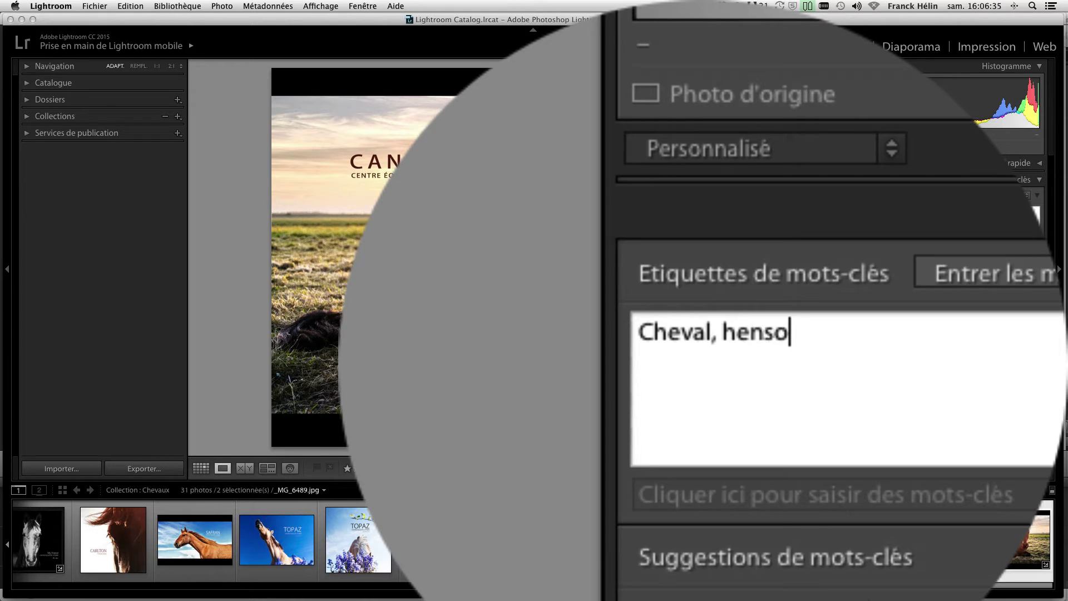
type("n, Canyon")
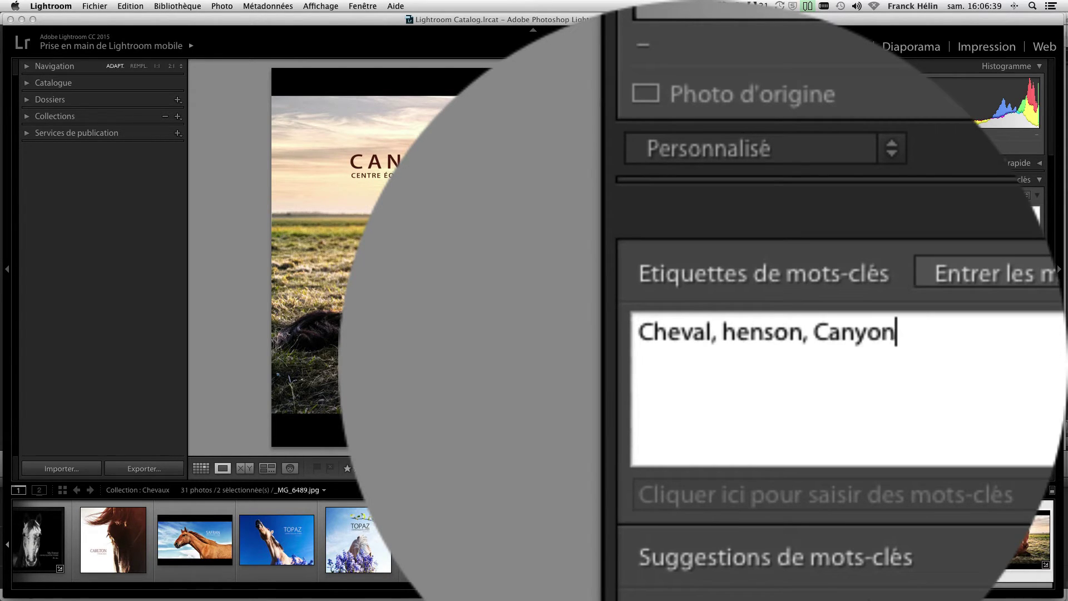
type(", Lever du jour")
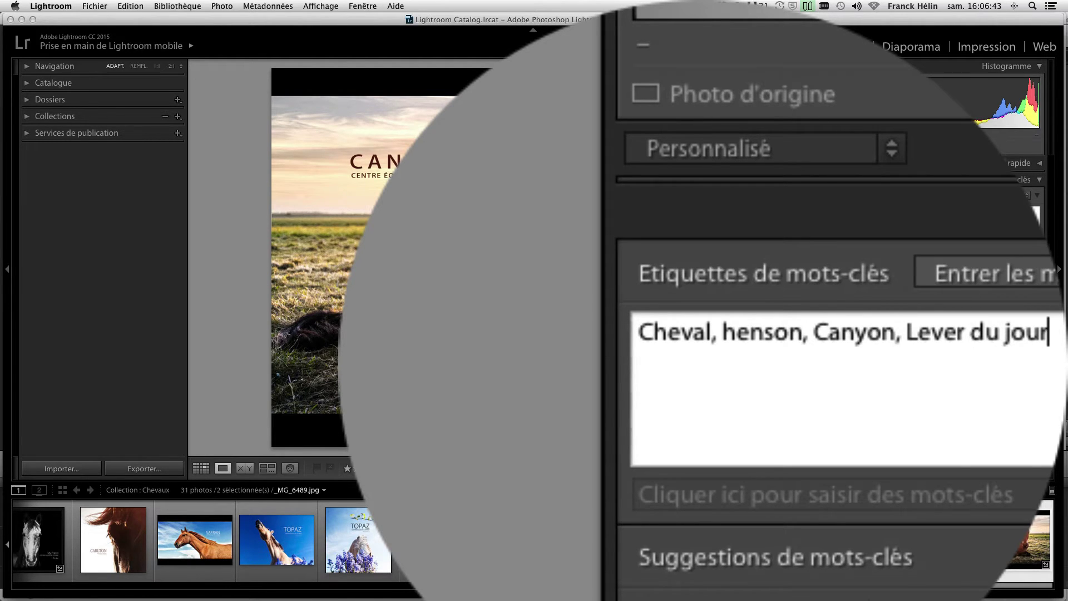
key("Return")
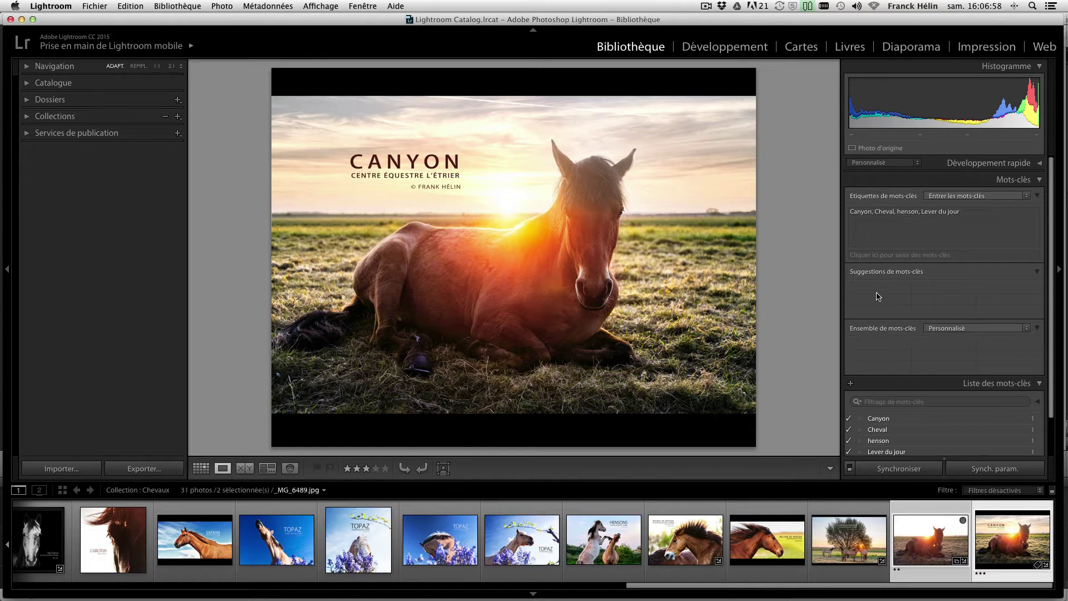
left_click(1040, 181)
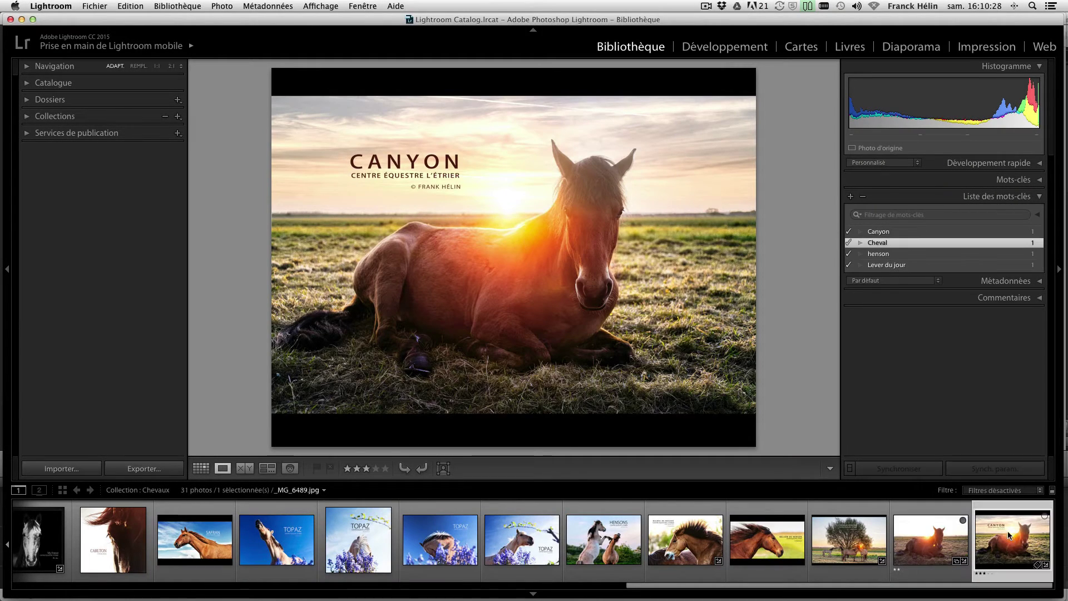
Assign the existing keywords Cheval and henson to the Nelson de Henson horse photo.
left_click(756, 539)
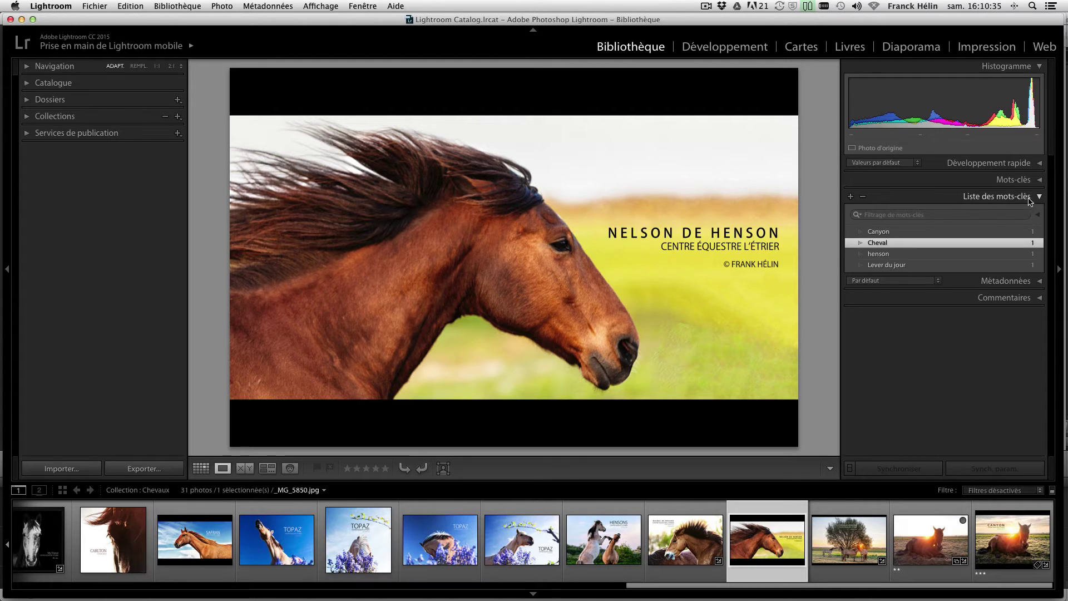
mouse_move(866, 248)
left_click(849, 243)
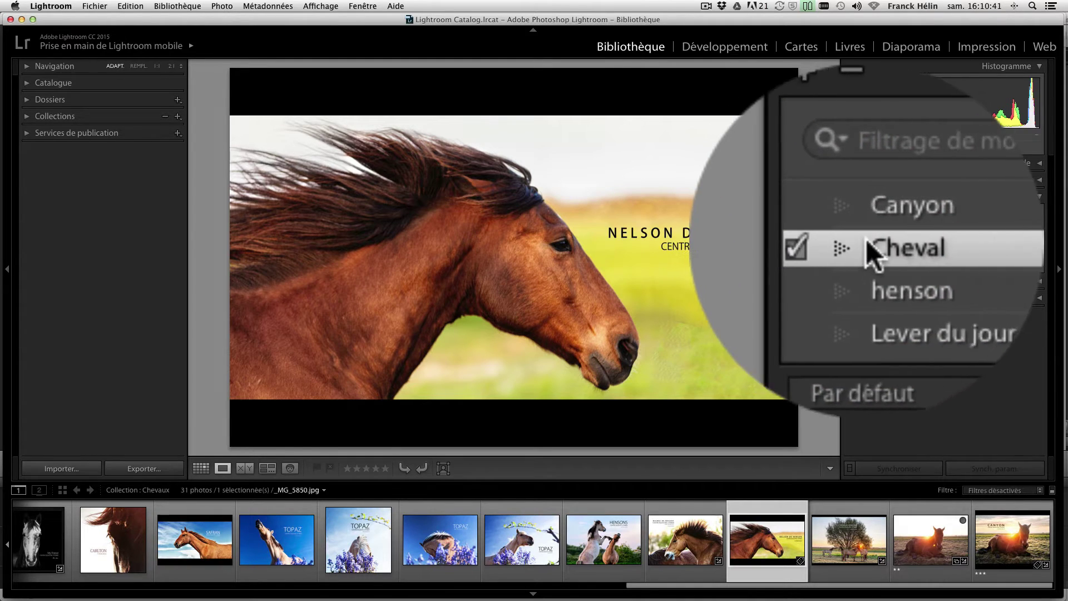
left_click(849, 254)
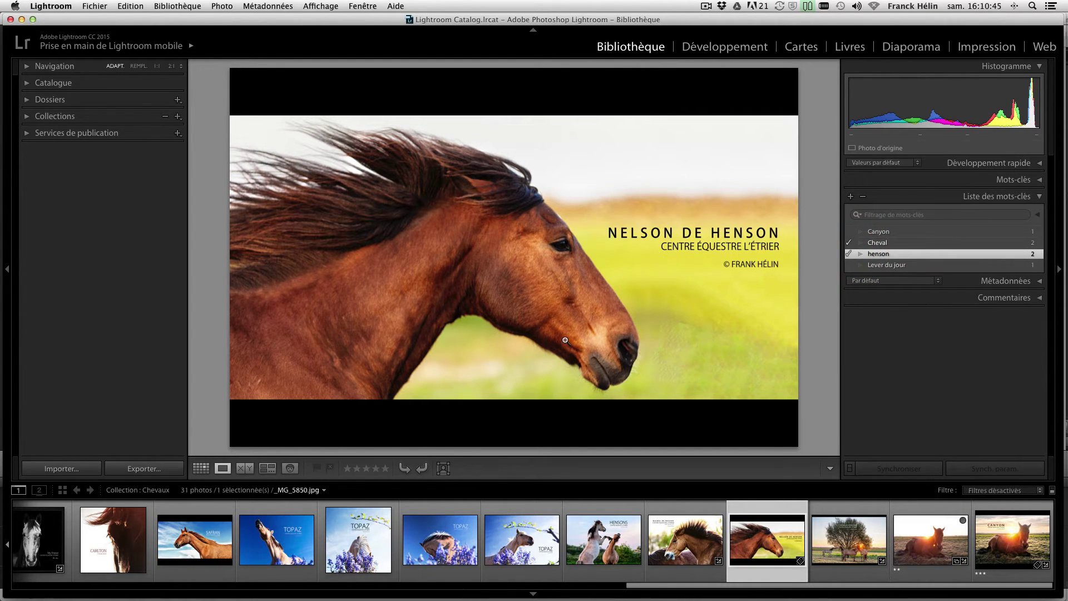
Add the keywords Nelson and galop to the Nelson de Henson photo, after the existing Cheval and henson.
left_click(1040, 181)
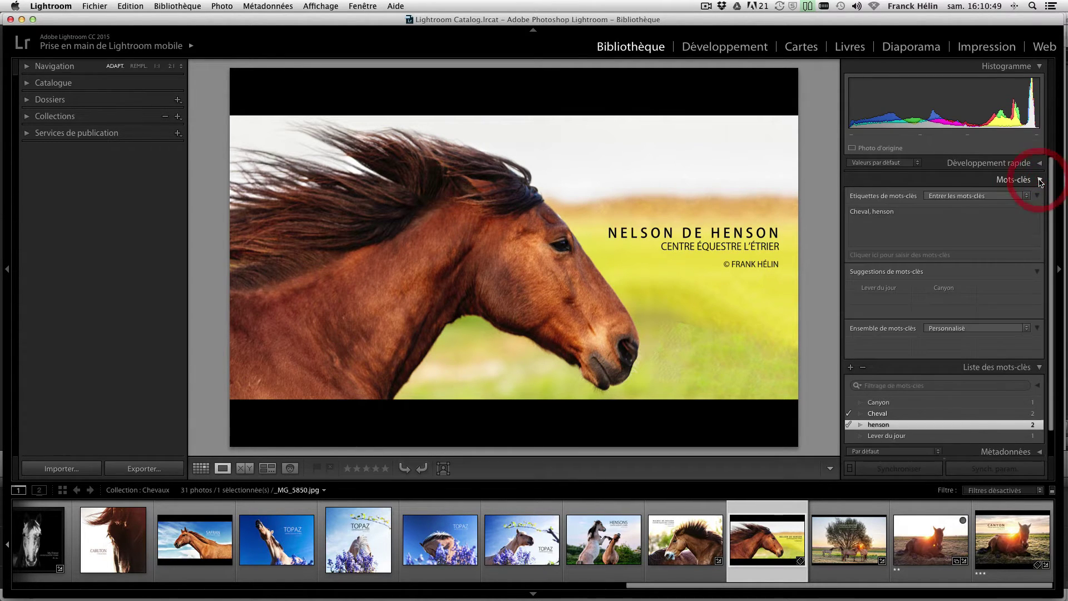
left_click(904, 211)
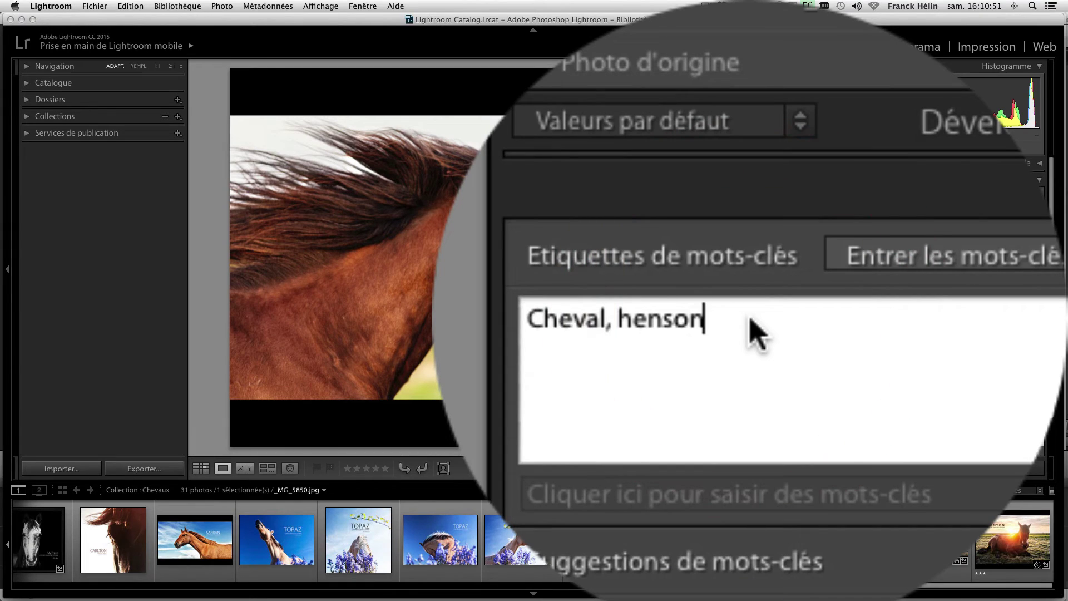
type(",")
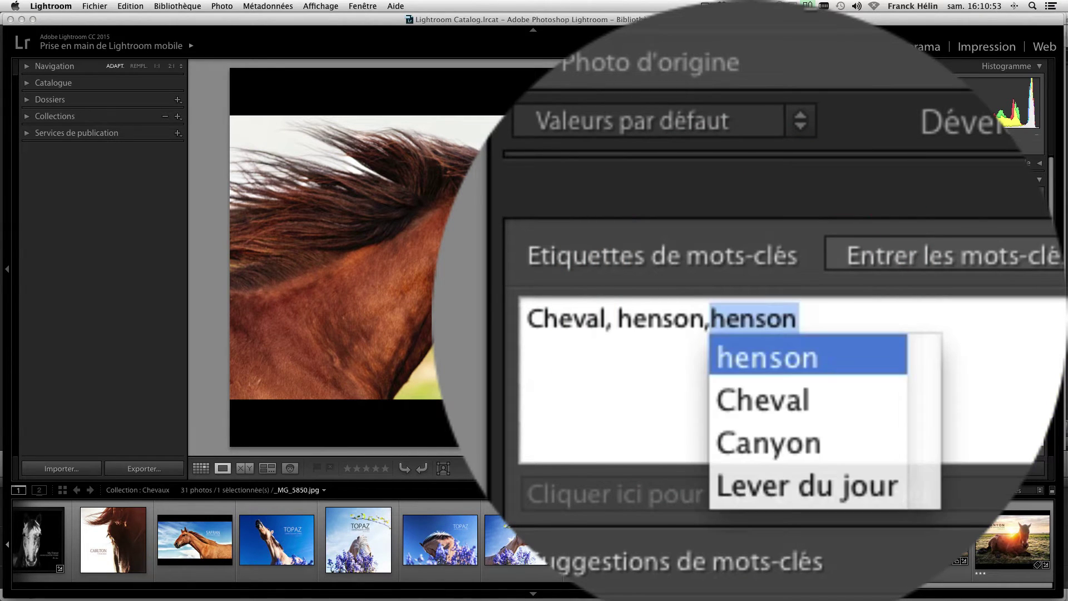
key("BackSpace")
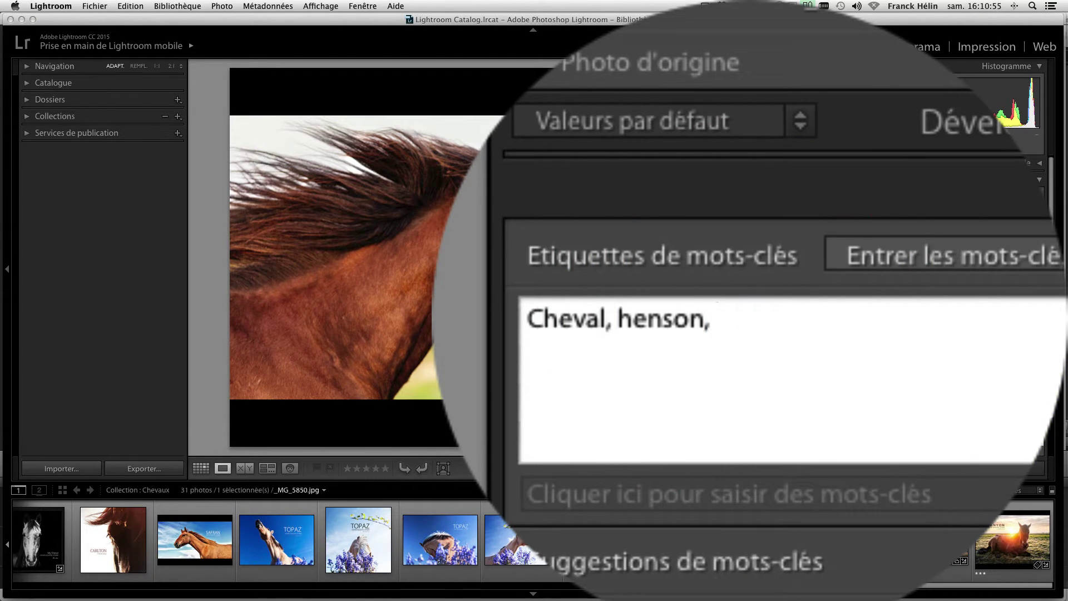
type("Nelso")
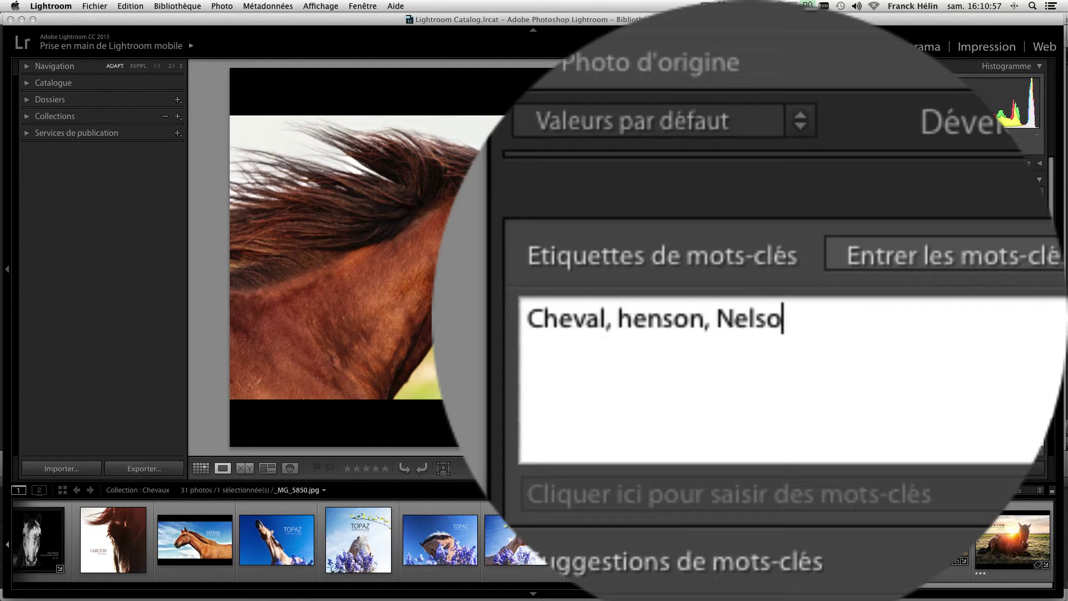
type("n,")
key("BackSpace")
type("galo")
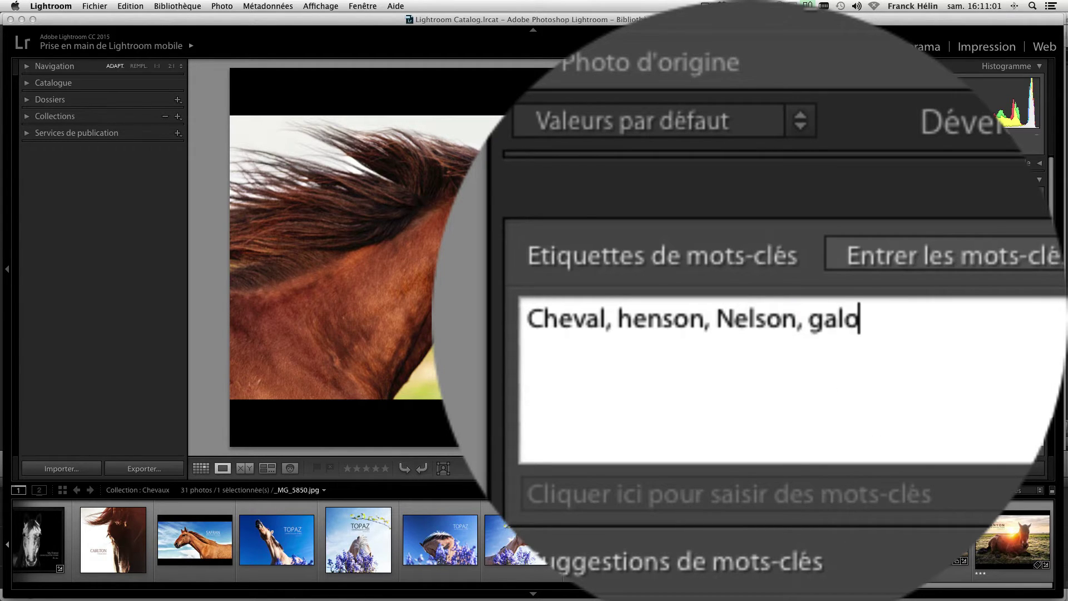
type("p")
key("Return")
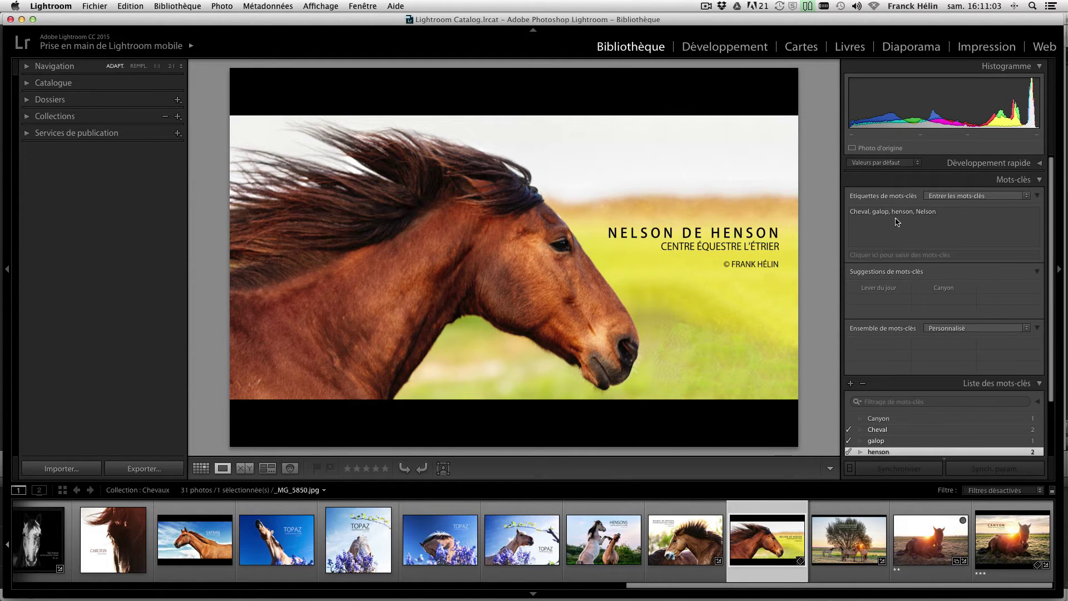
Look over the Canyon photo's keywords, then collapse the keyword tags and keyword list and reveal the photo's metadata.
scroll(912, 334, "down", 5)
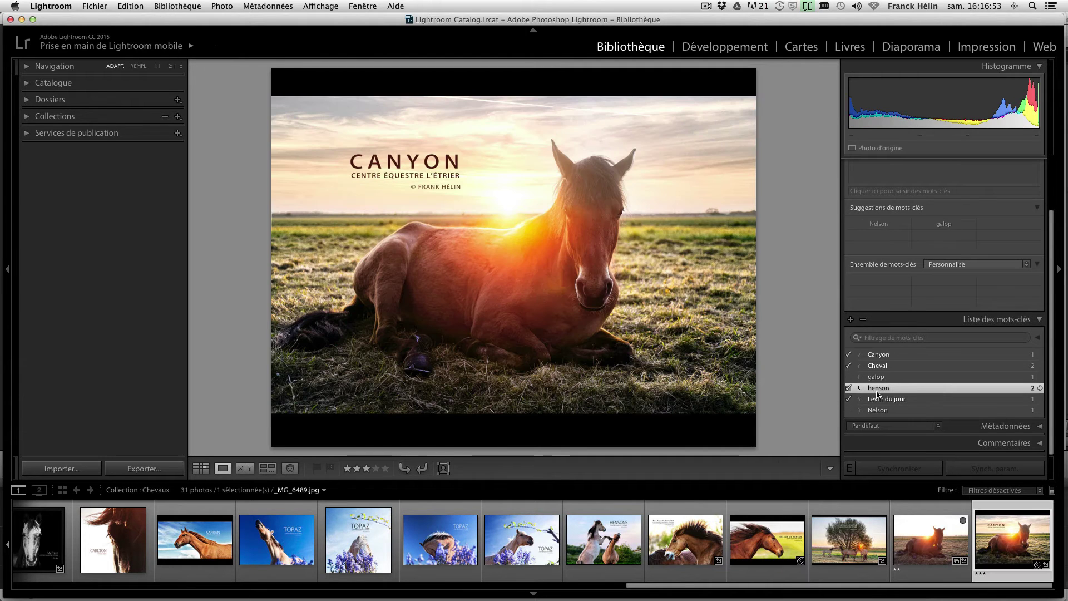
scroll(1045, 186, "up", 3)
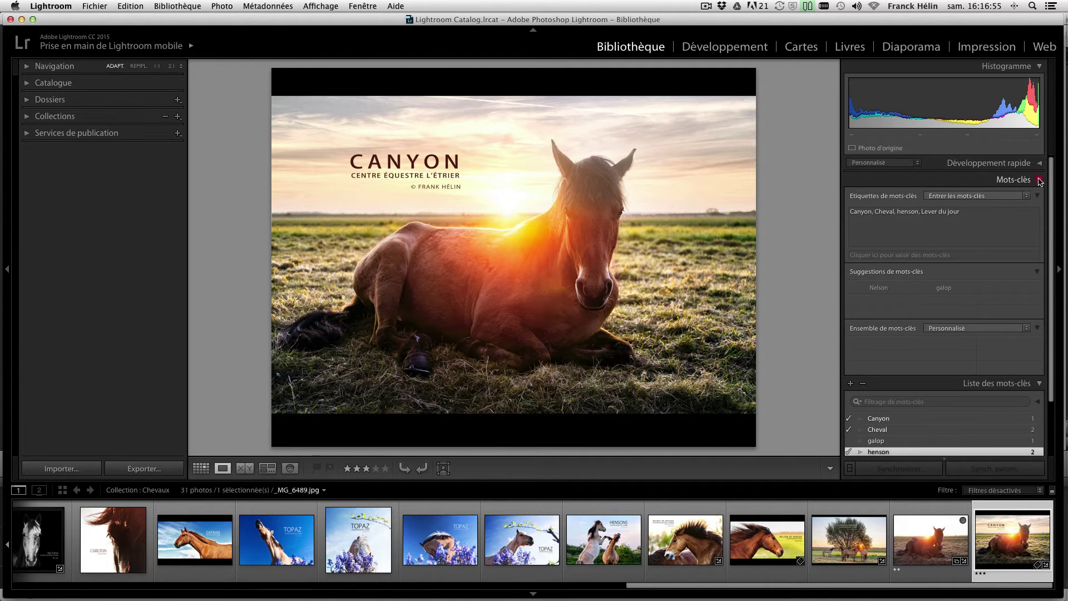
left_click(1040, 180)
left_click(1039, 196)
left_click(1041, 215)
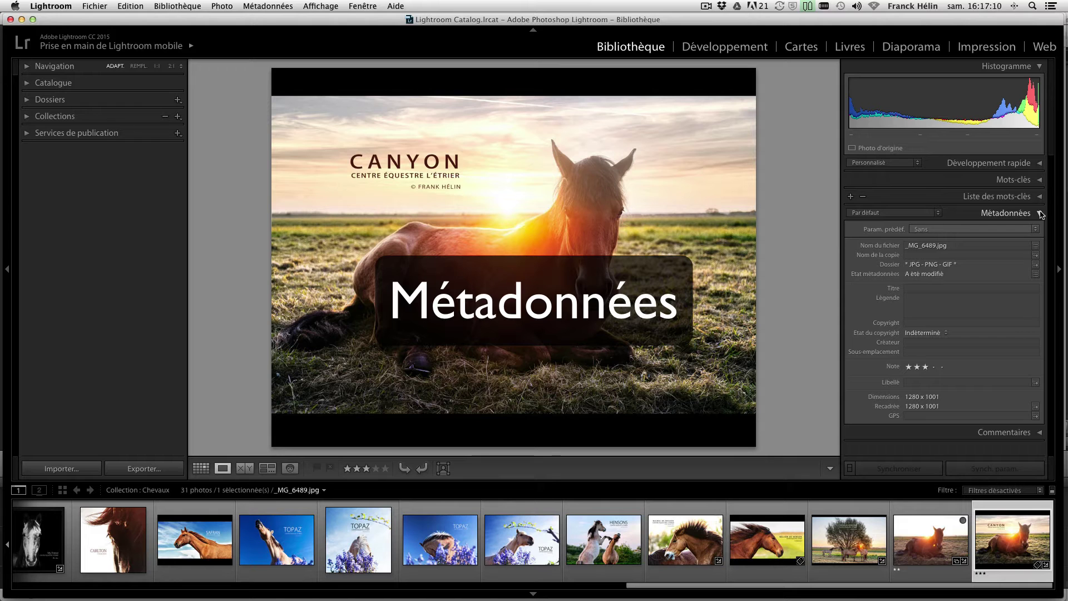
Title the Canyon photo "Canyon au lever du jour" and give it the caption "Un matin en Baie d'Authie.".
left_click(925, 289)
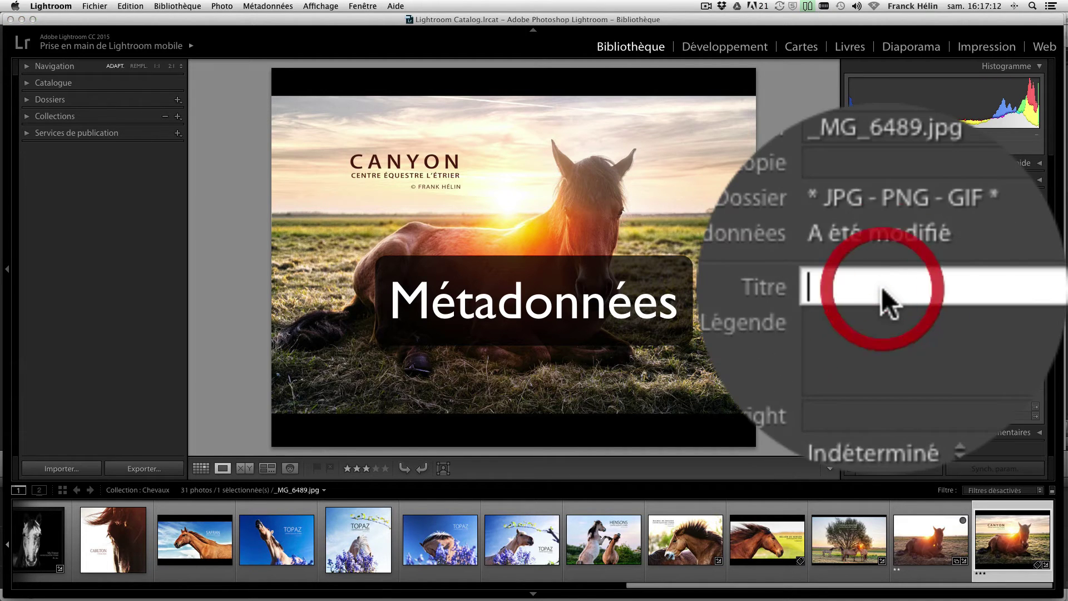
type("C")
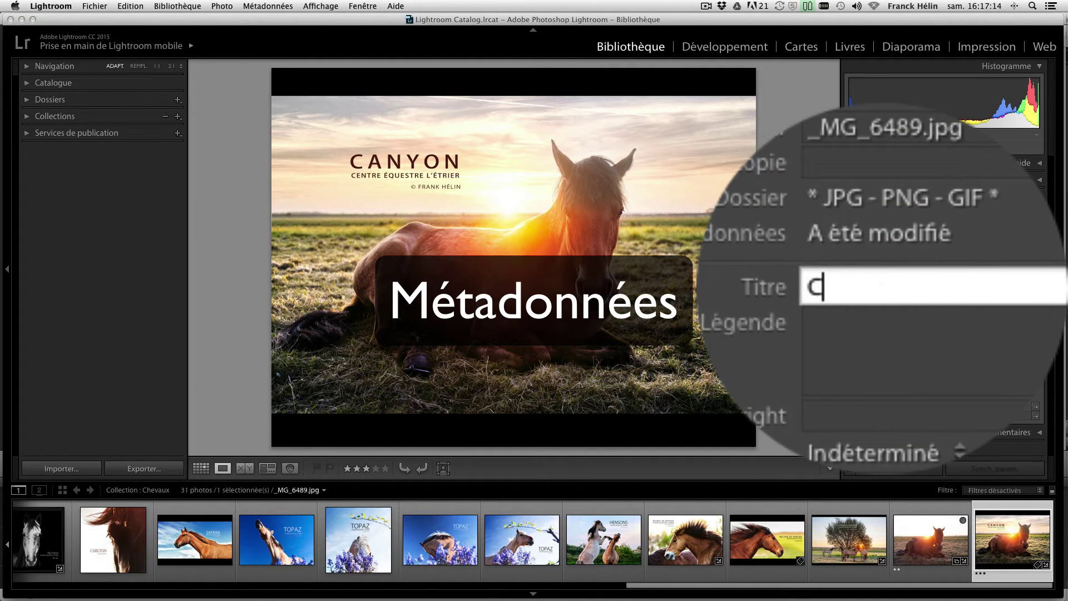
type("anyon au lev")
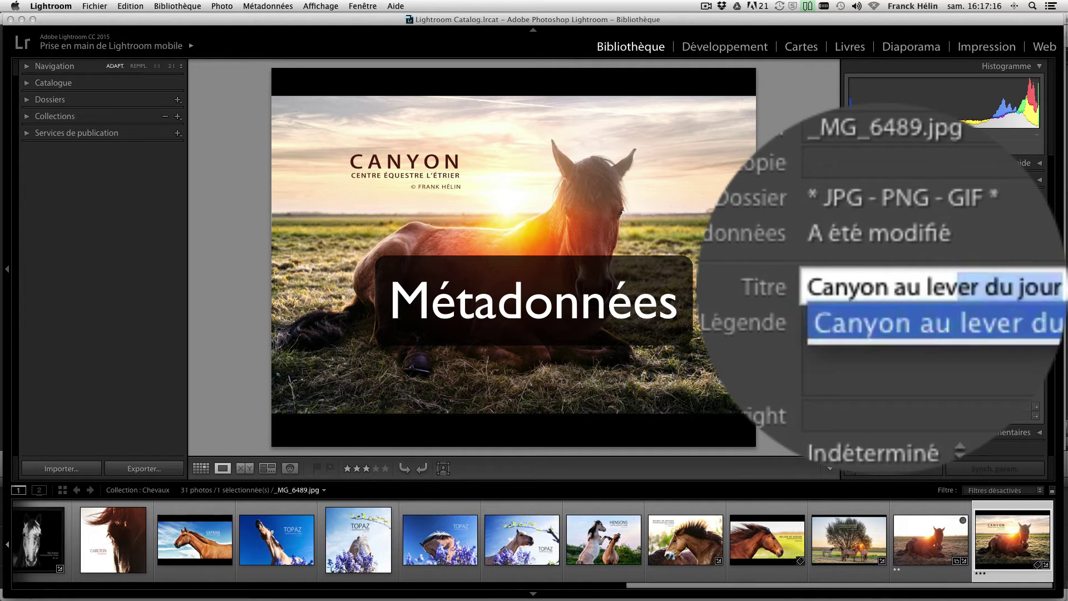
type("er du jour")
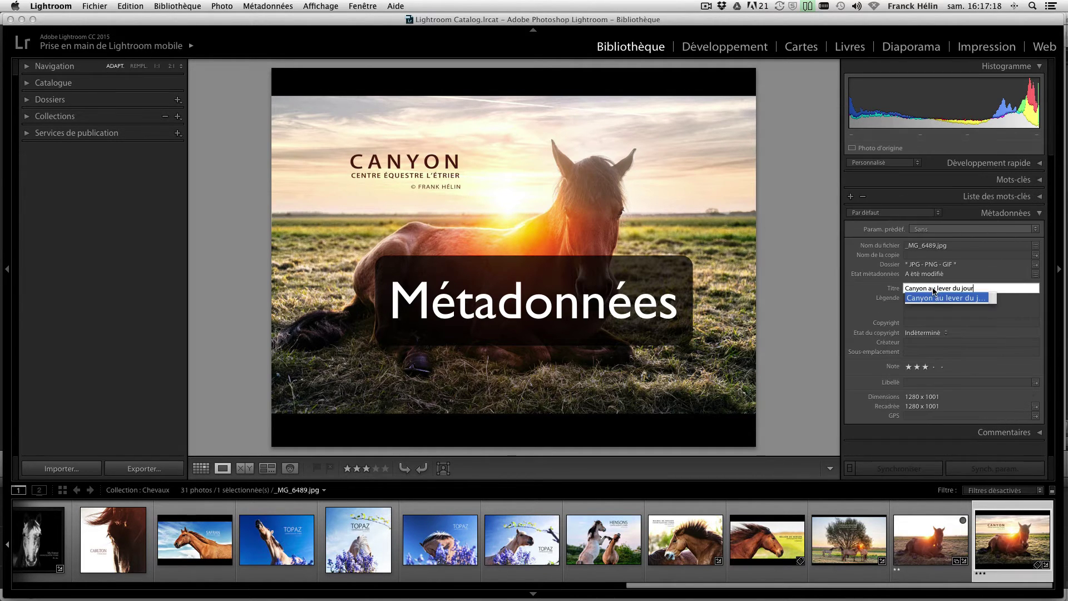
left_click(923, 309)
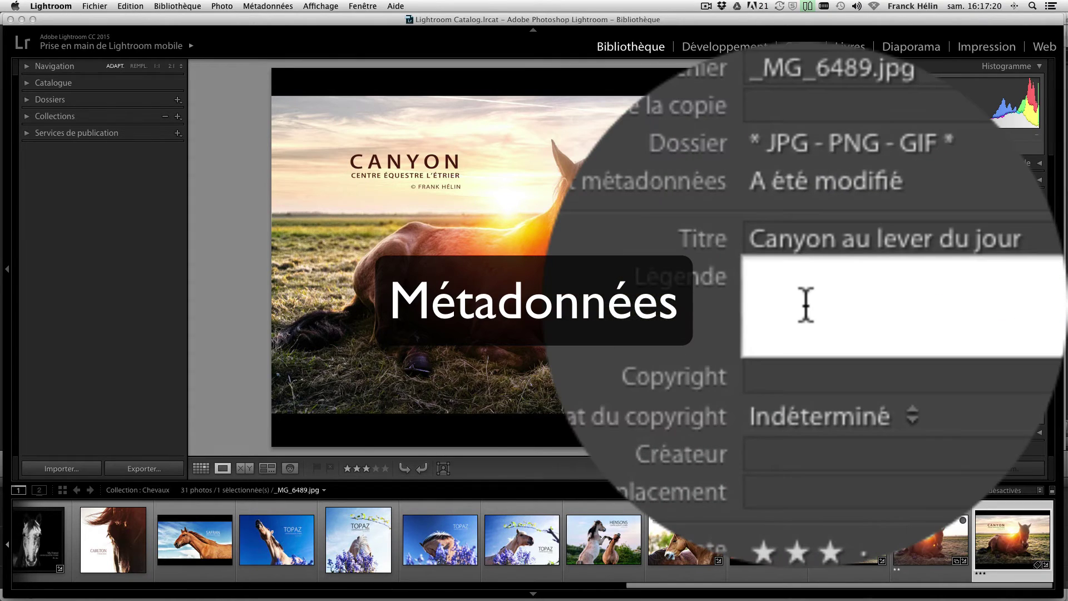
type("Un mati")
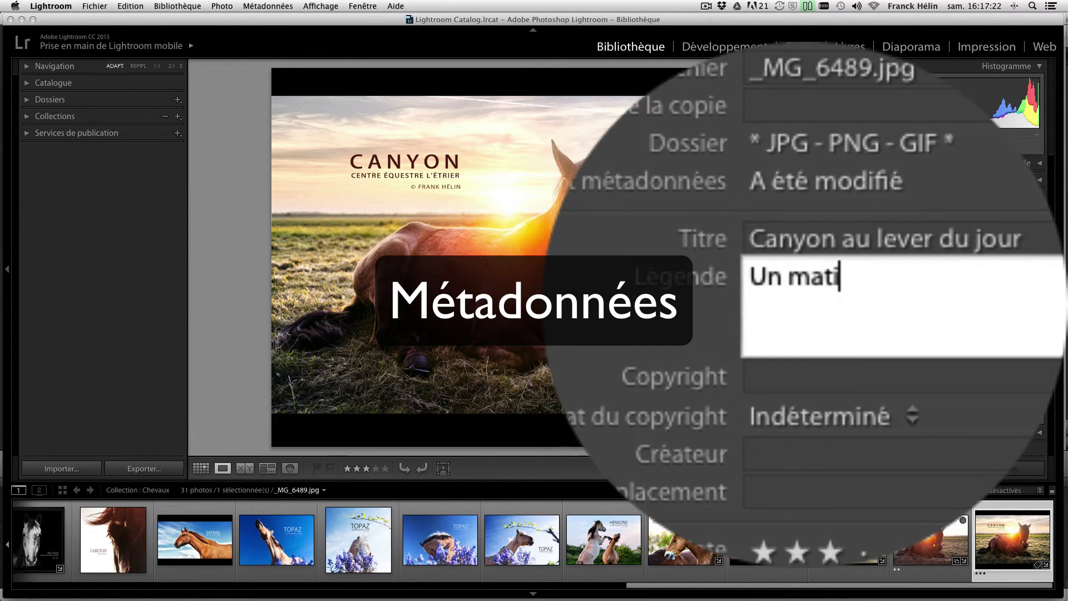
type("n en Baie d'A")
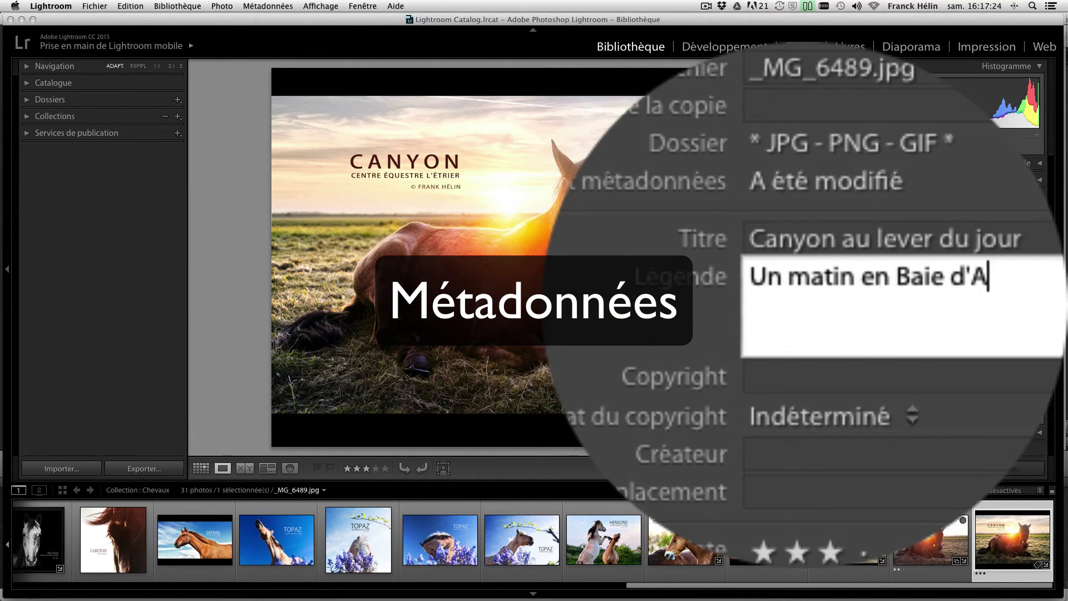
type("uthie.")
key("Return")
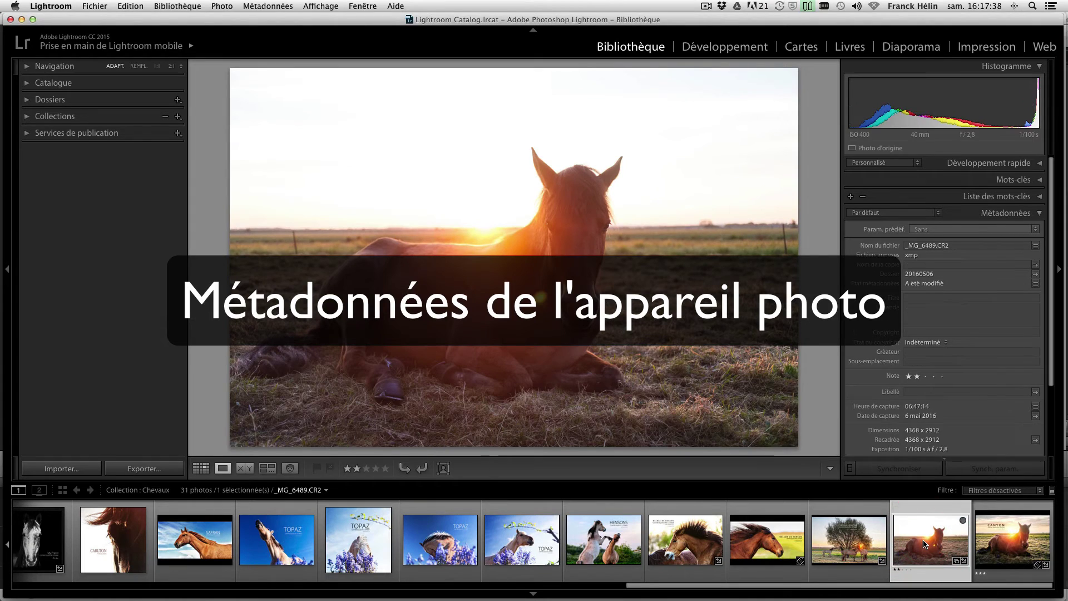
Review the camera metadata of _MG_6489.CR2, and rate the Canyon photo _MG_6489.jpg three stars.
scroll(962, 331, "down", 4)
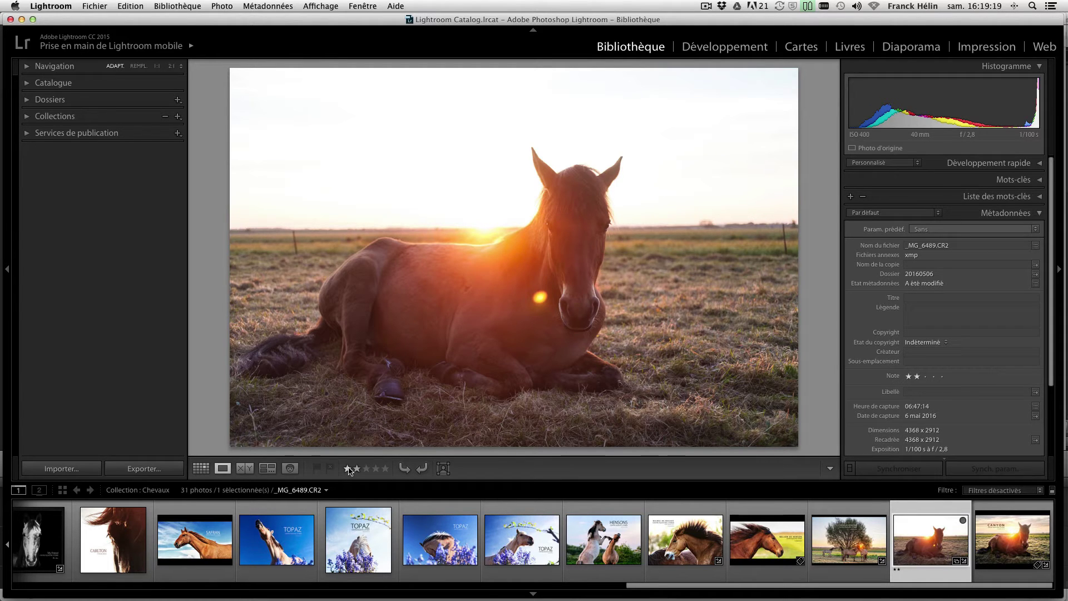
left_click(1022, 549)
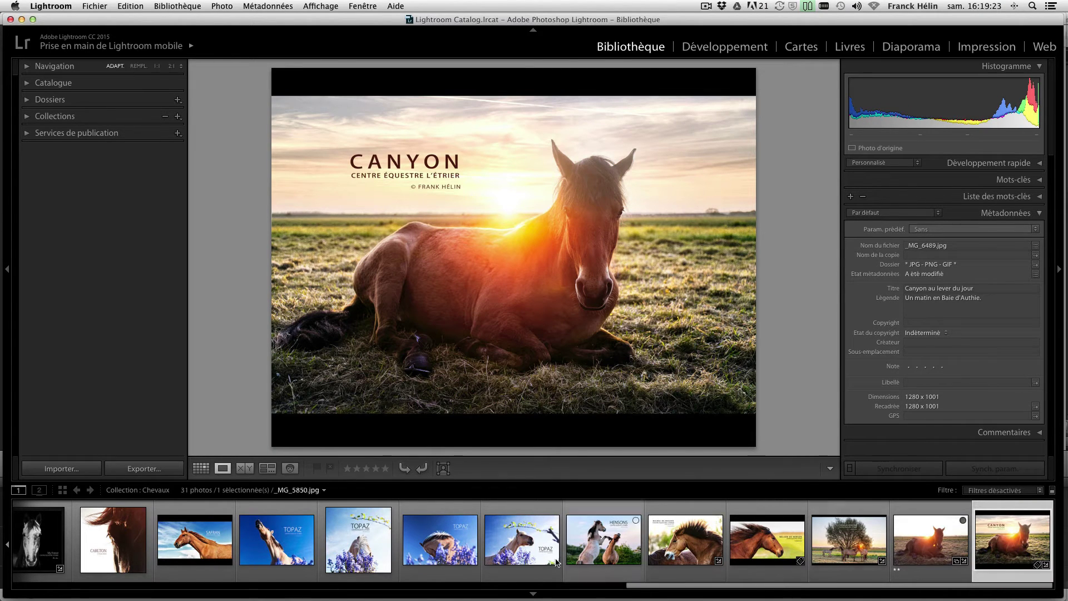
left_click(366, 469)
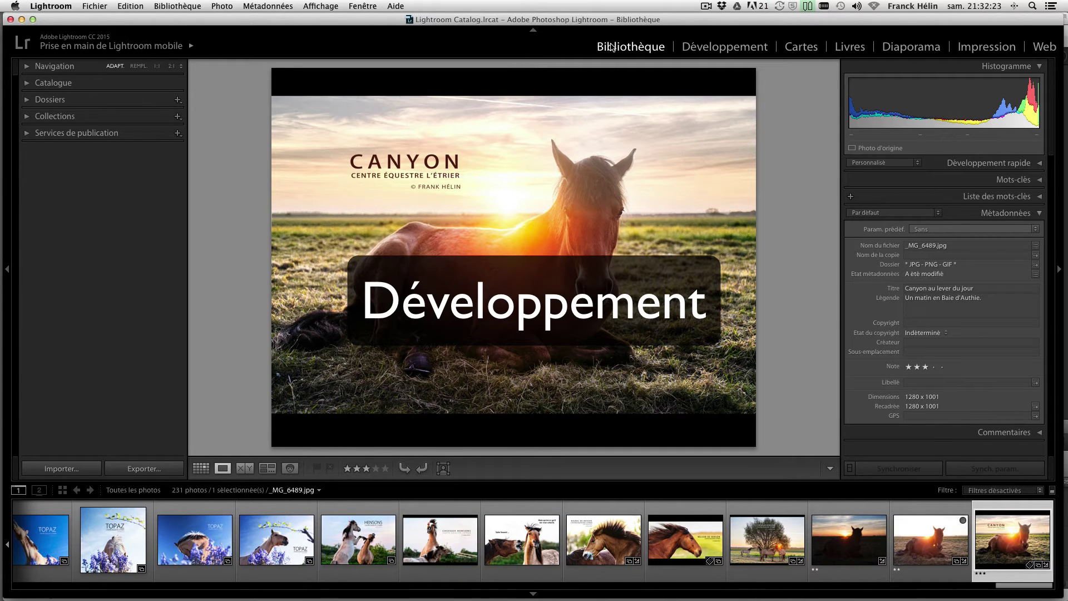
Switch to the Develop module and open the photo of the jumping woman in the green dress.
left_click(705, 47)
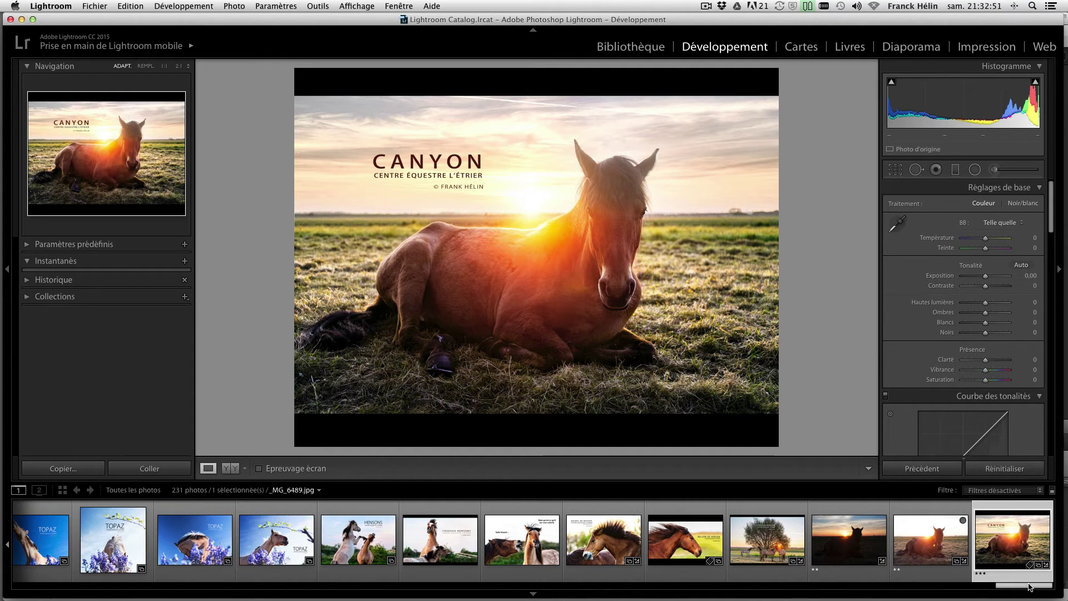
left_click_drag(1032, 587, 360, 573)
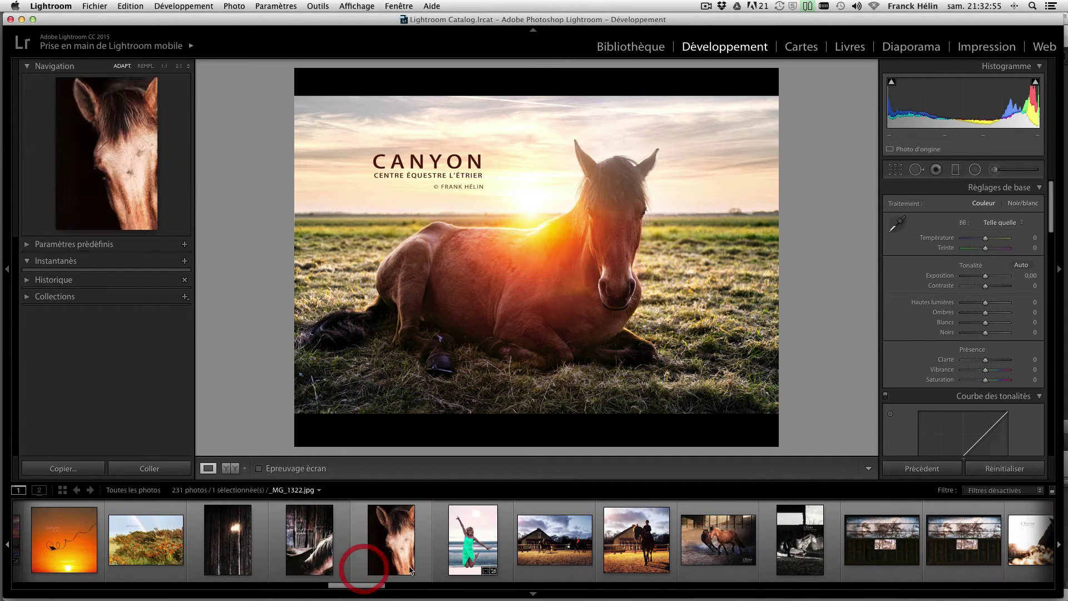
left_click(466, 530)
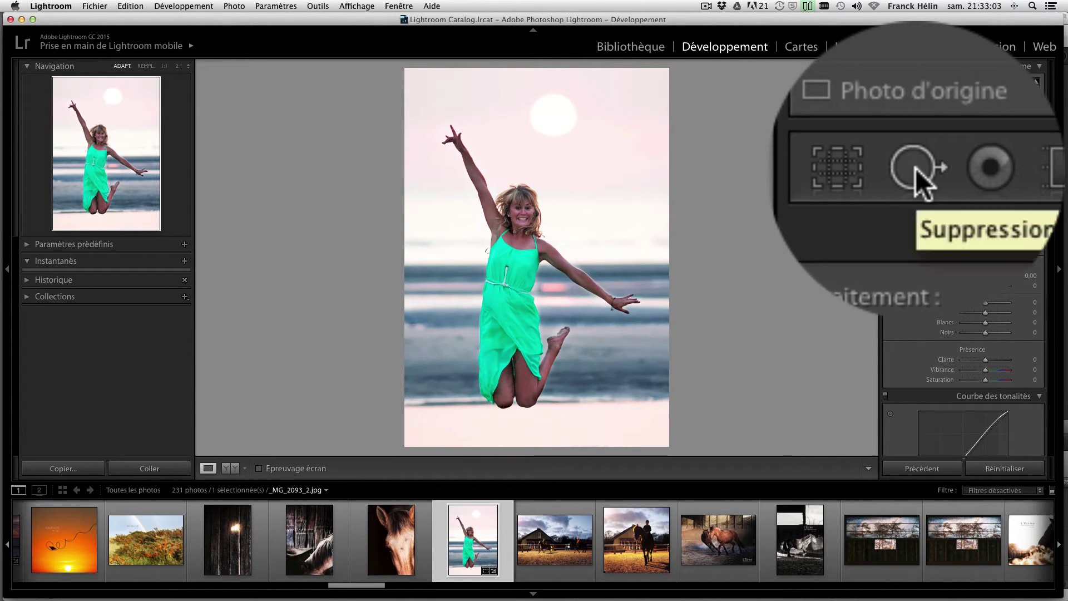
Remove the sun from the sky of the beach photo with the Spot Removal tool, and close the tool.
left_click(916, 170)
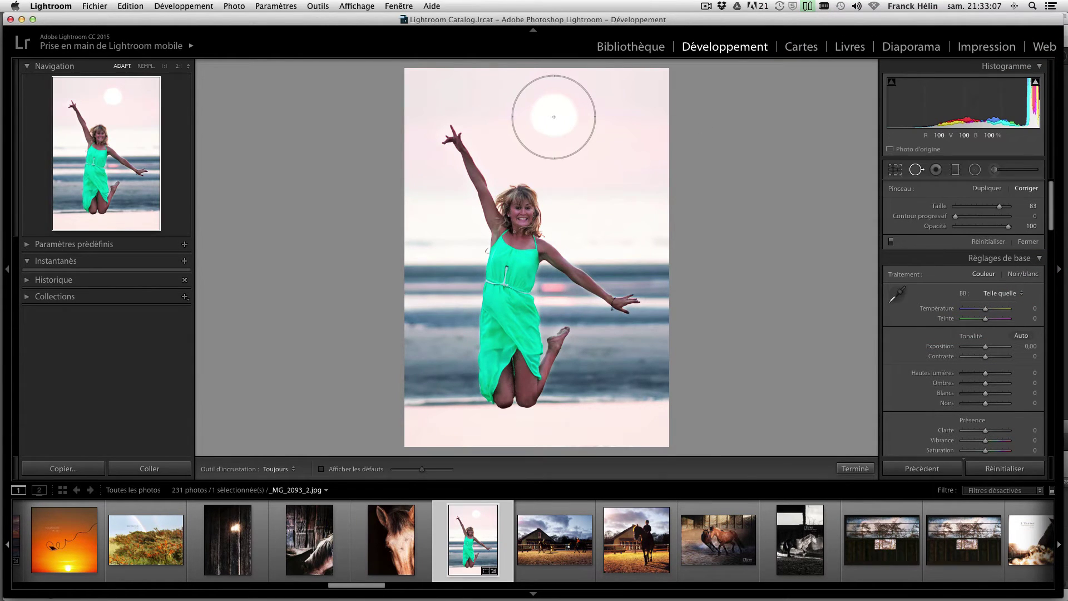
left_click(553, 117)
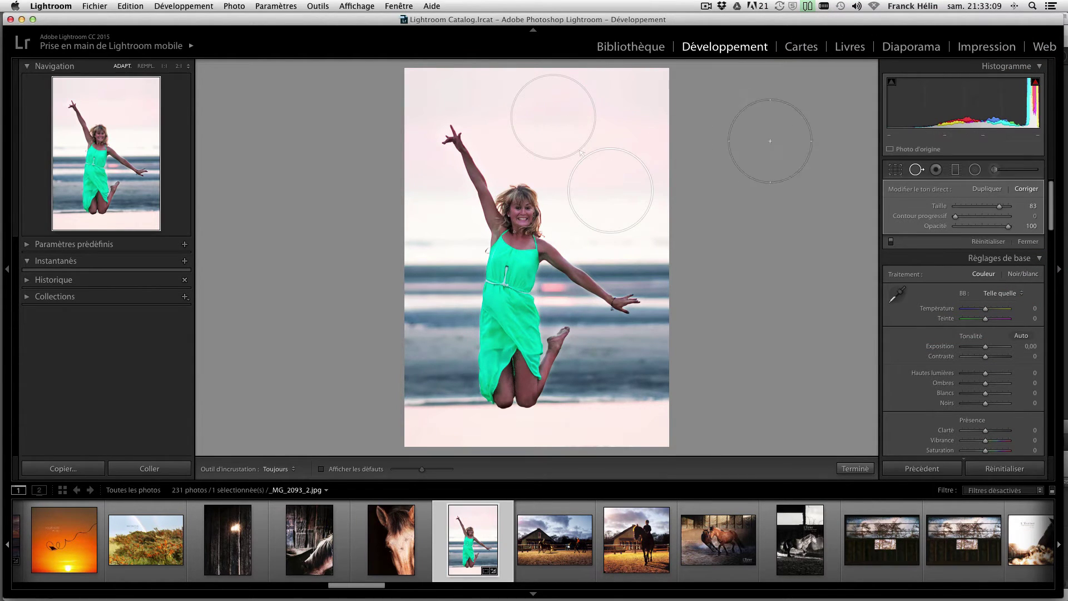
left_click(916, 169)
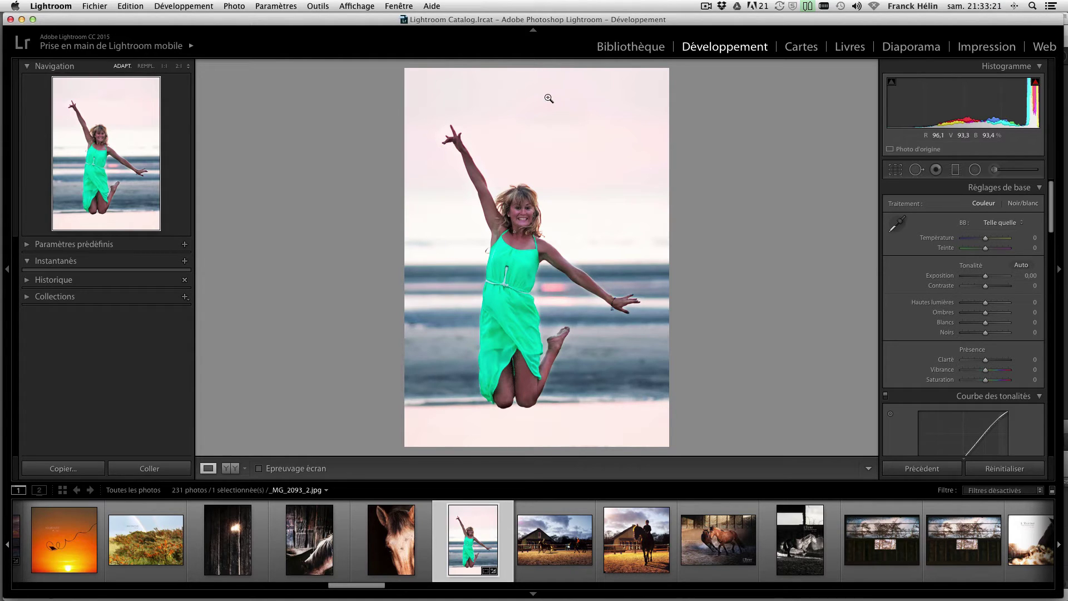
Browse the photo's edit history, go back to the state with the sun, and reapply the state with the sun removed.
left_click(32, 281)
scroll(136, 332, "down", 10)
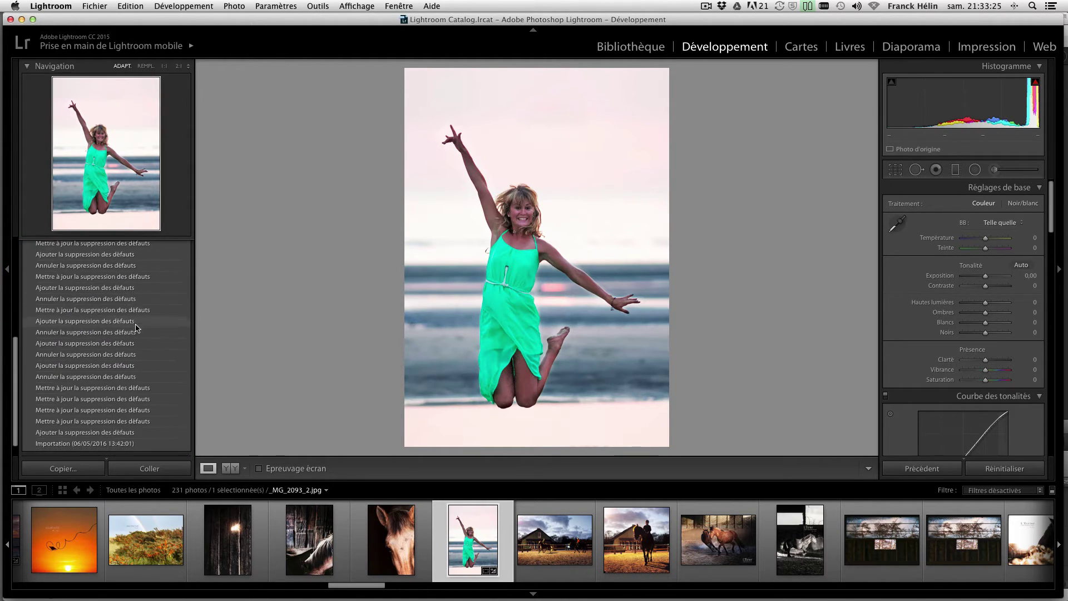
scroll(137, 332, "up", 10)
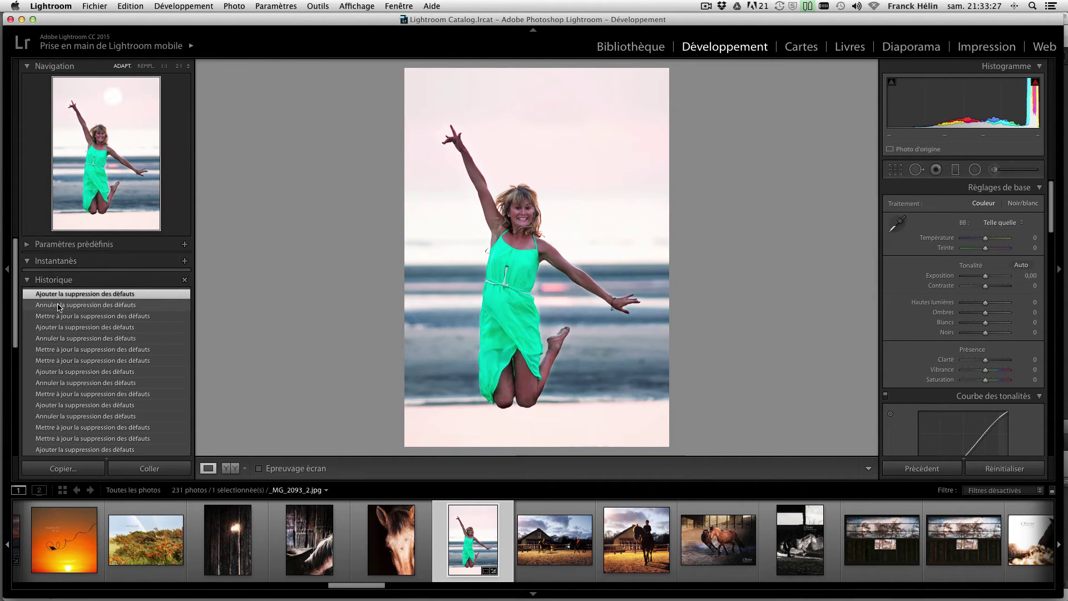
left_click(59, 305)
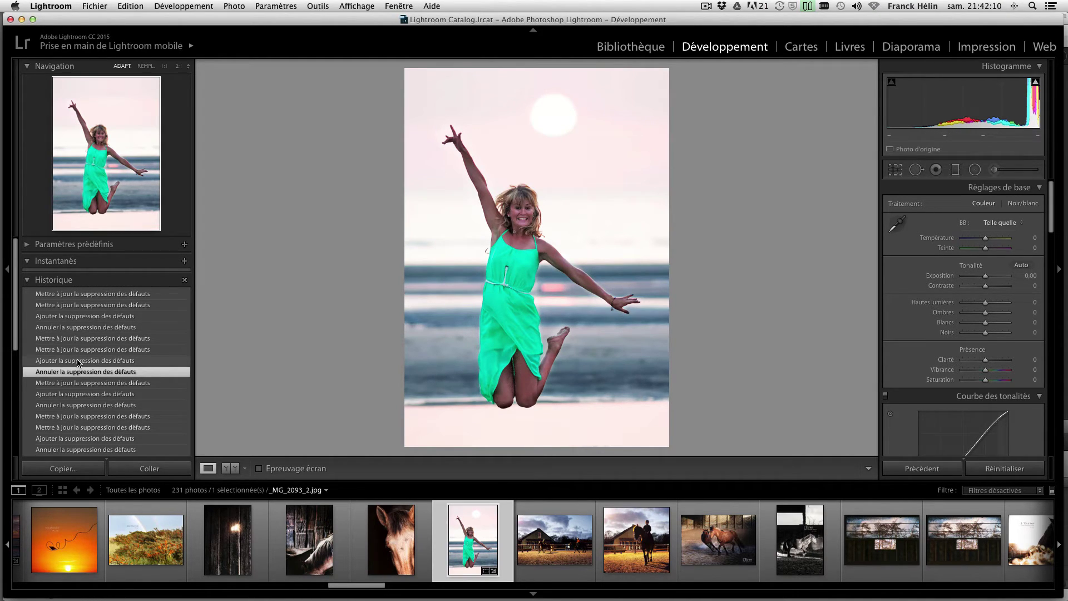
left_click(78, 361)
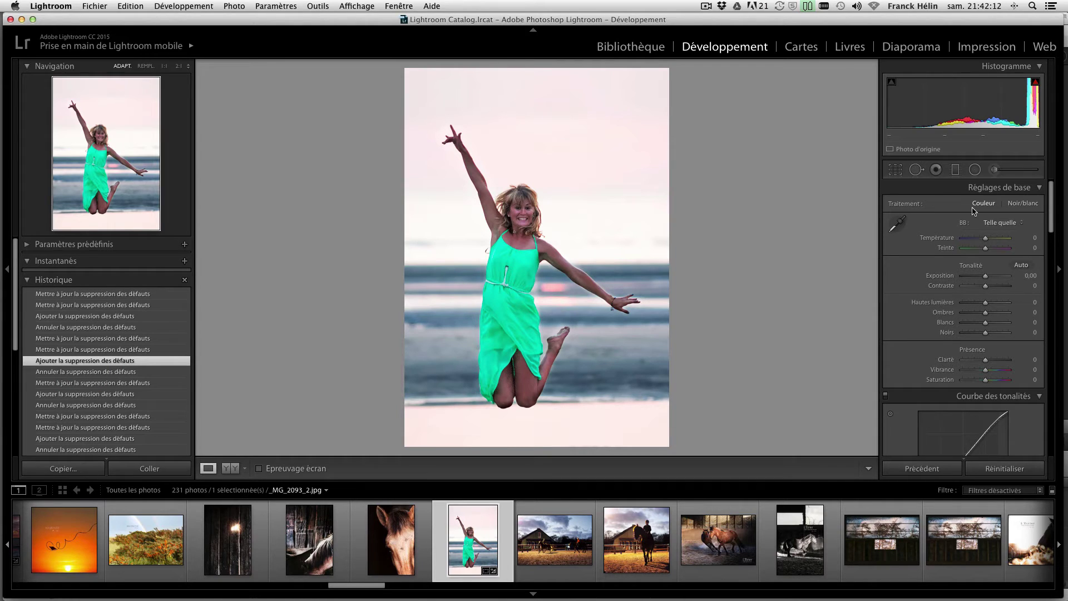
Reopen the Spot Removal tool, shift the correction over the sun slightly, and delete that correction.
left_click(916, 169)
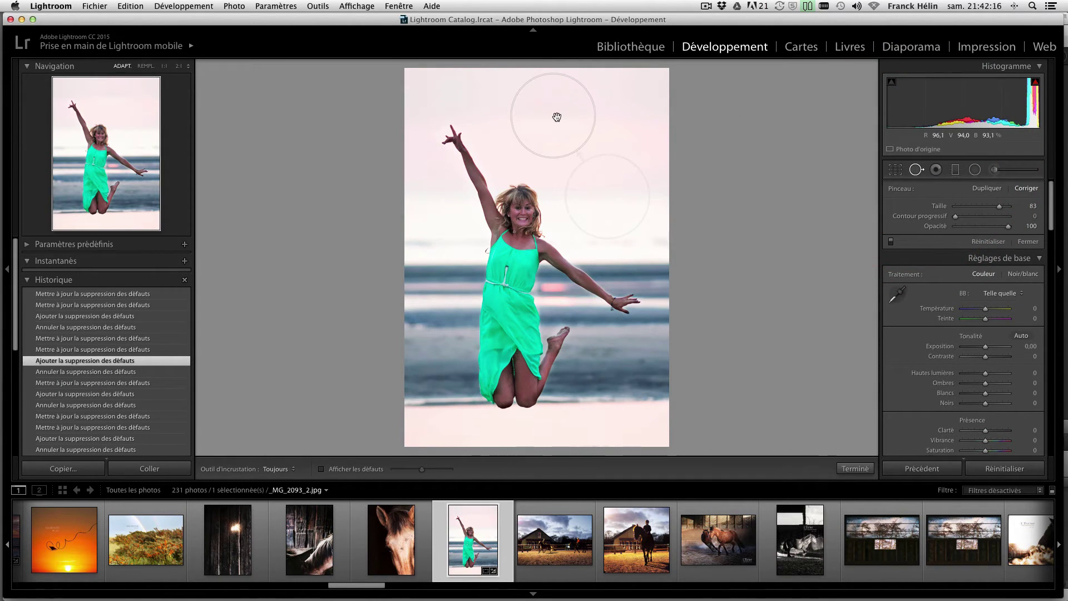
left_click_drag(557, 117, 557, 119)
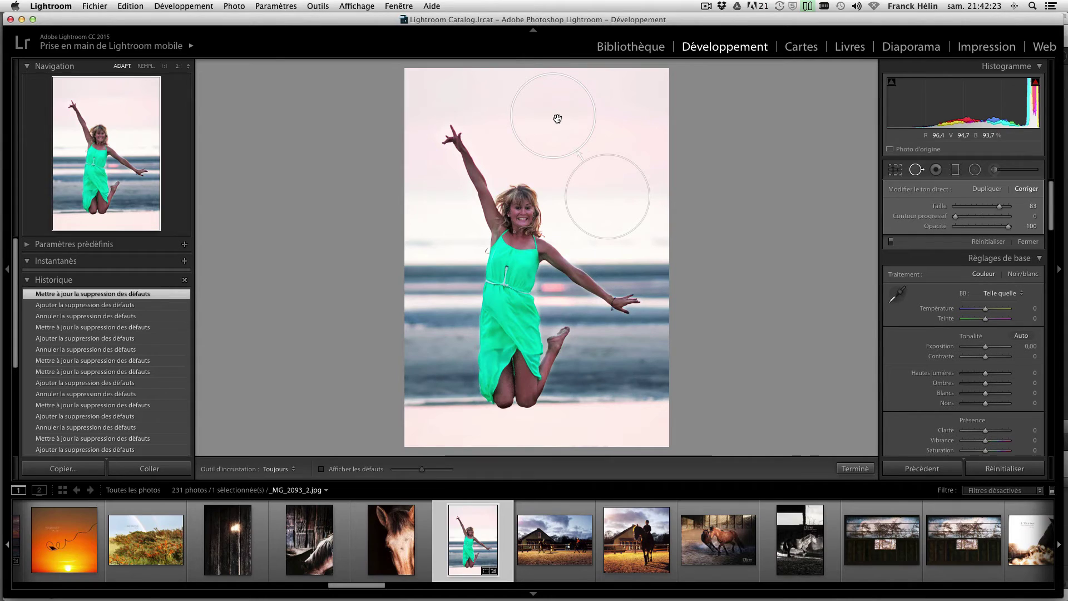
key("Delete")
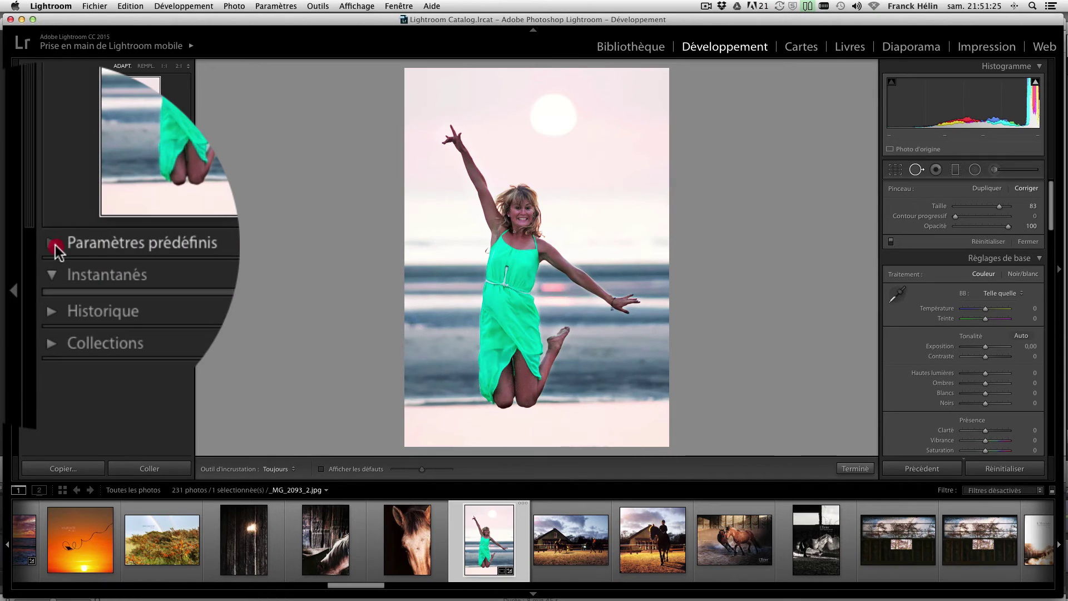
Expand the preset list and open the colour portrait of the brown horse's head.
left_click(28, 245)
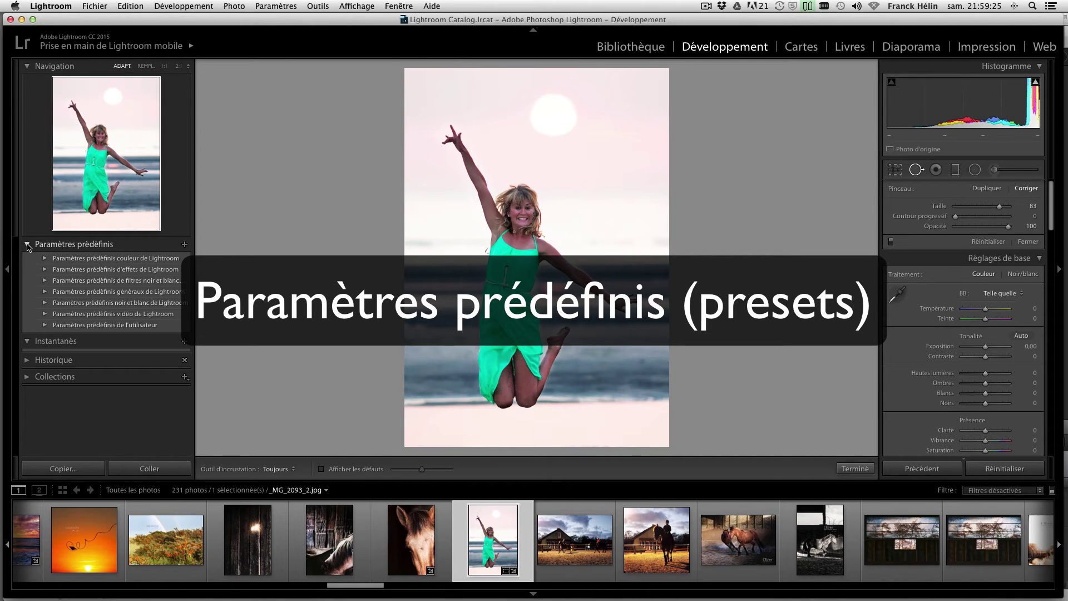
left_click(424, 520)
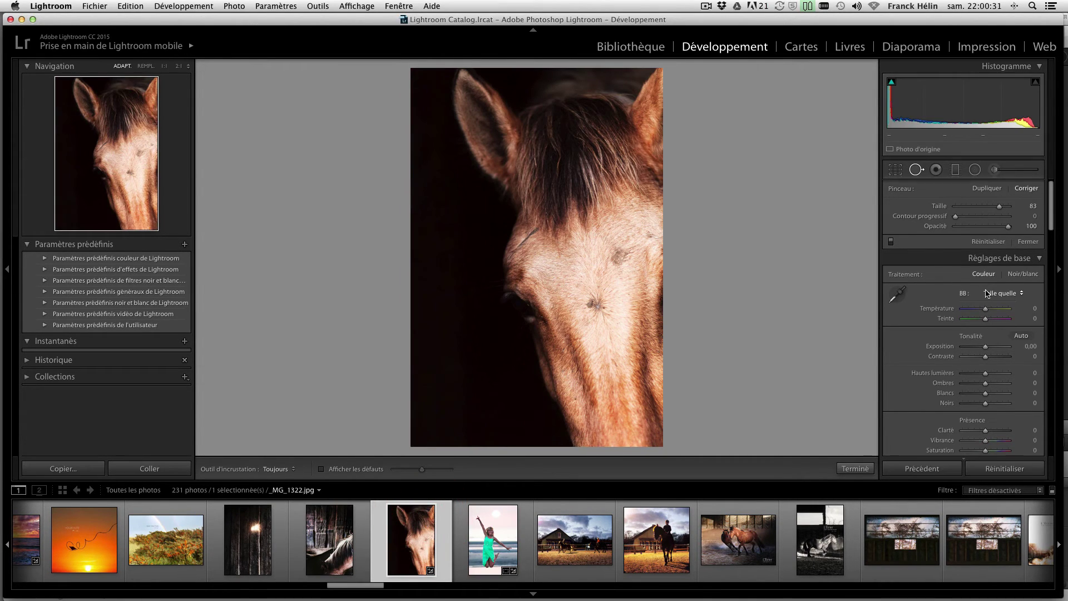
Try converting the horse portrait to black and white with lowered red and orange levels, and return it to colour.
scroll(987, 294, "down", 5)
scroll(987, 293, "down", 5)
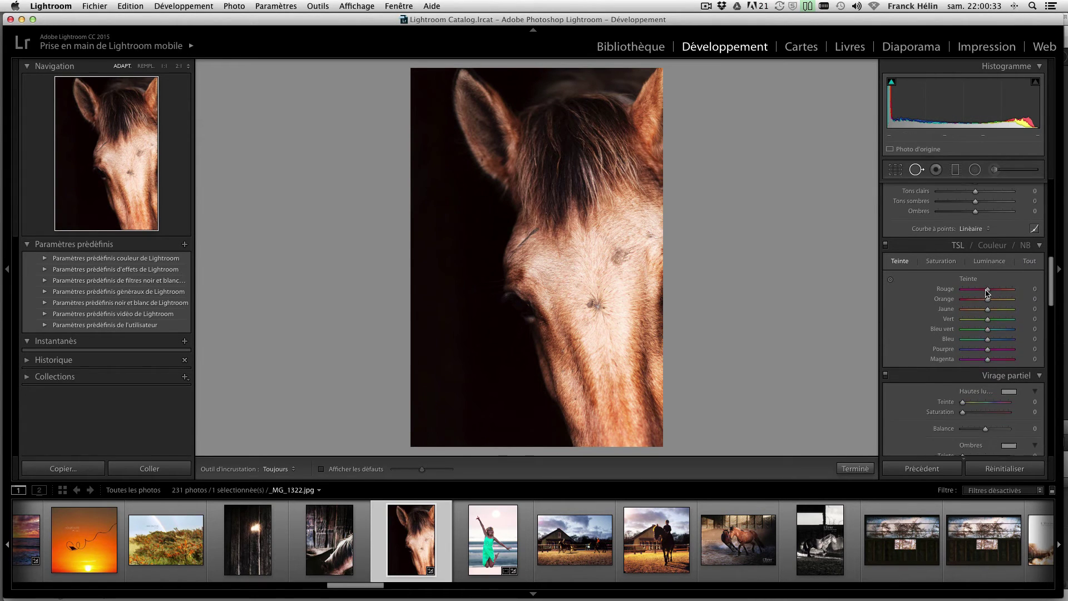
left_click(1026, 244)
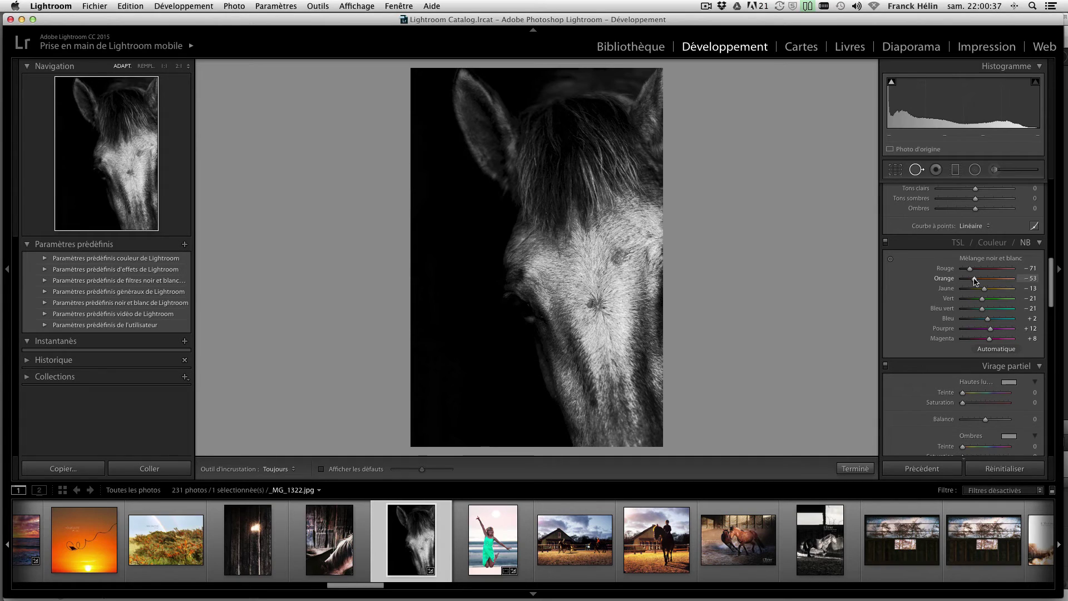
left_click(958, 243)
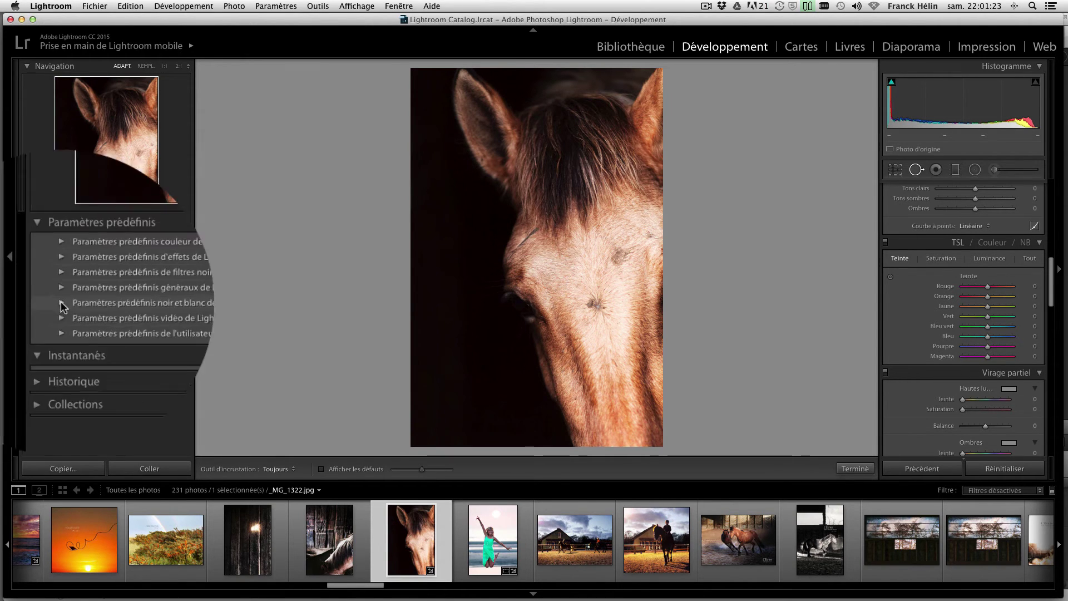
From Lightroom's black-and-white presets, apply Noir et blanc - Aspect 1, then Aspect 3, and finish with Ton sépia.
left_click(94, 305)
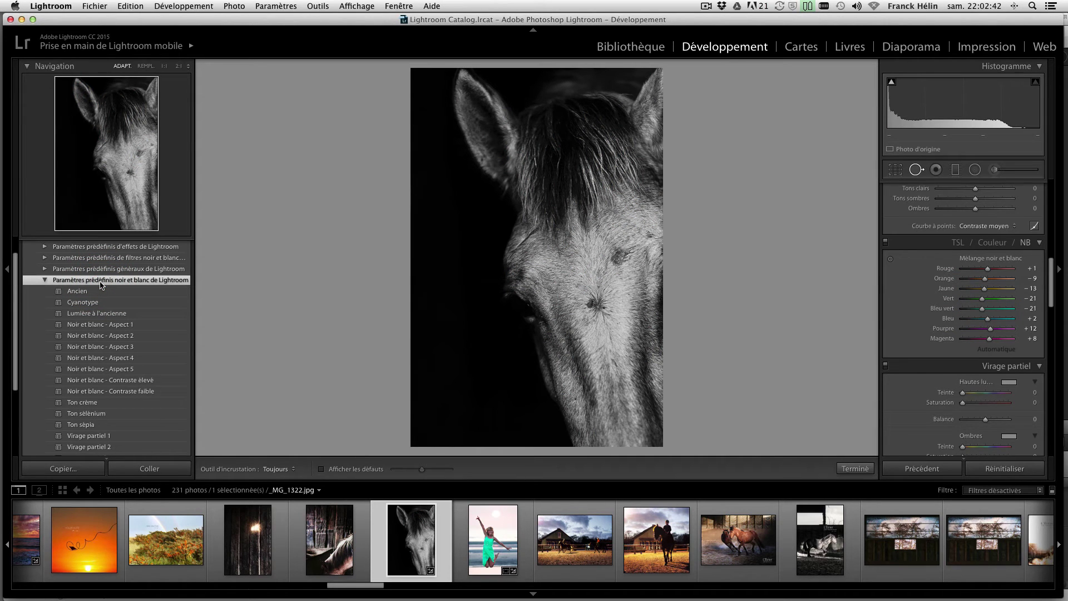
left_click(97, 326)
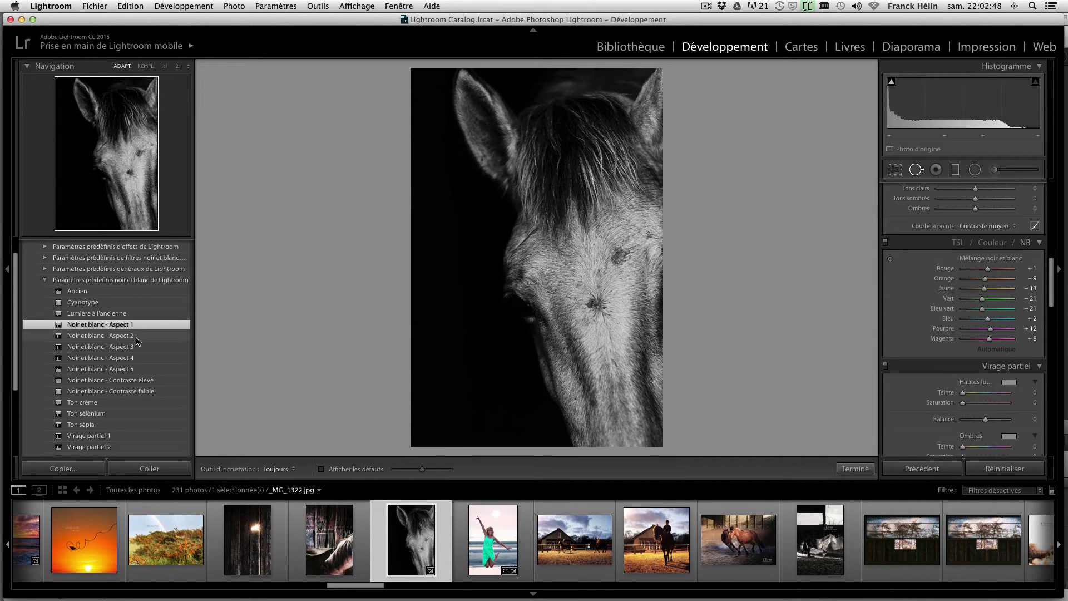
left_click(116, 348)
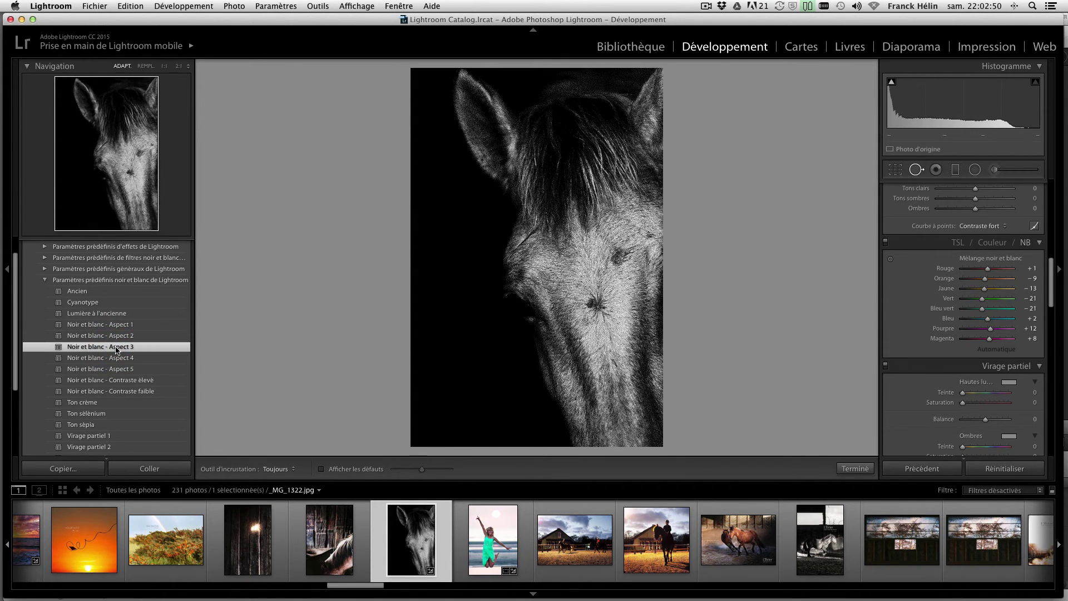
left_click(93, 425)
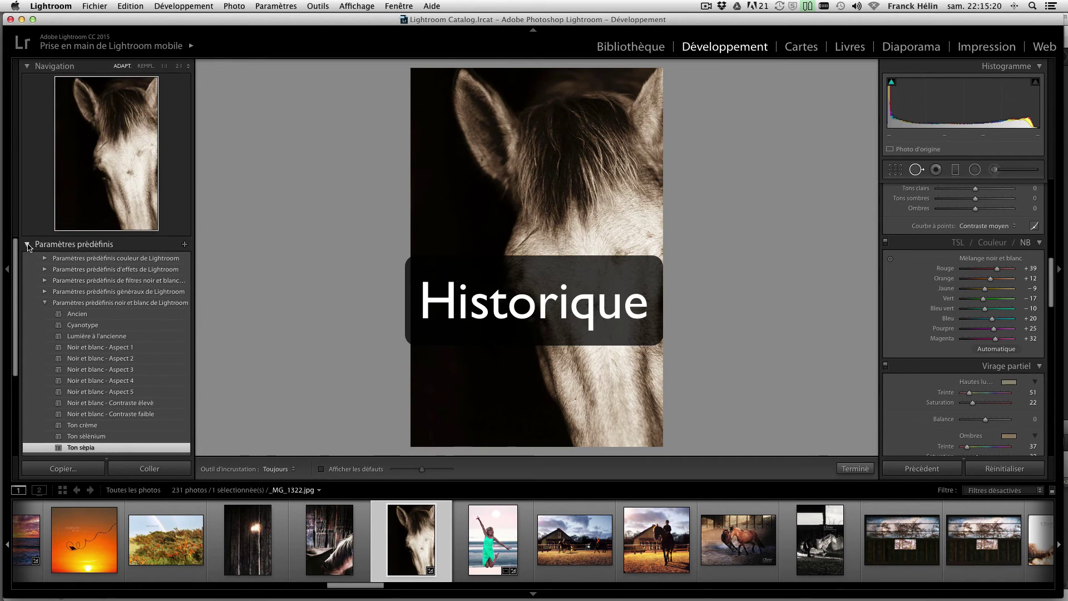
Collapse the preset list, look through the horse photo's edit history, close it, and check the collections.
left_click(28, 246)
left_click(27, 273)
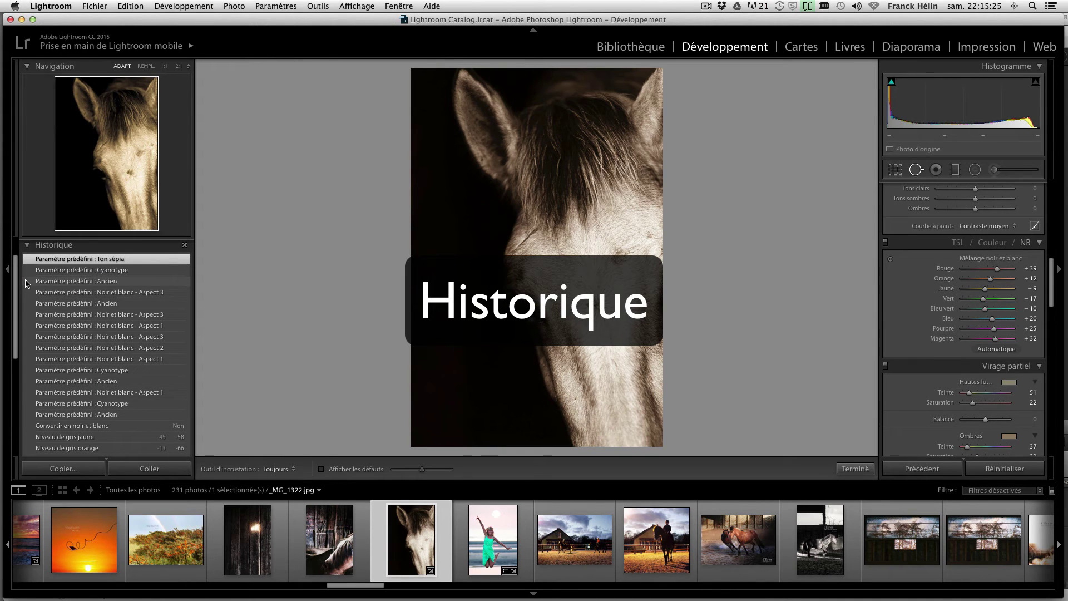
left_click(27, 244)
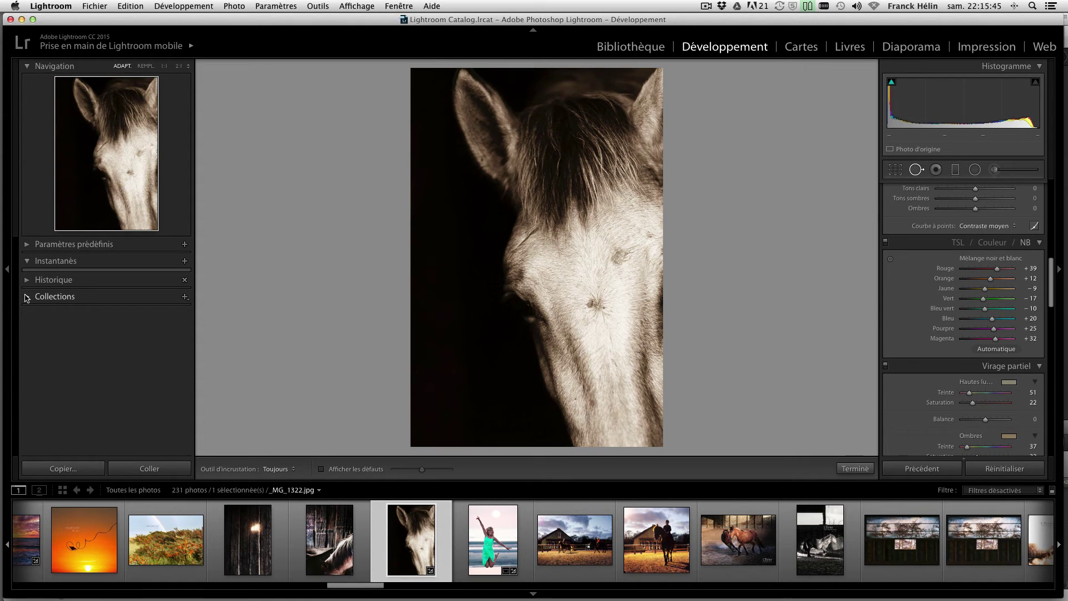
left_click(27, 297)
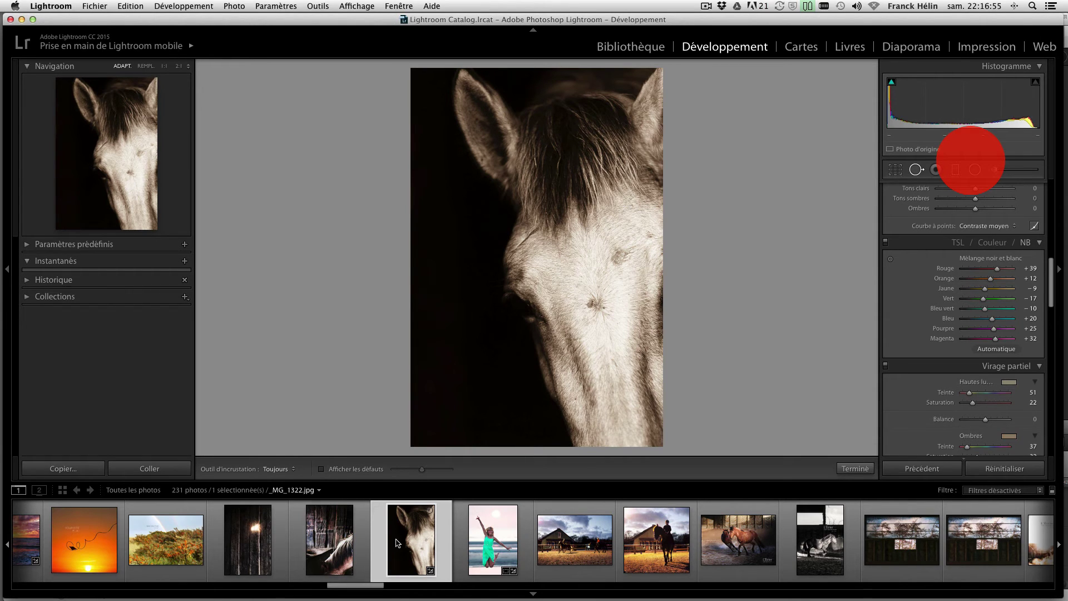
Open the orange kite sunset photo and view the crop, spot removal, red-eye, graduated filter, radial filter and adjustment brush tools in turn.
left_click(83, 538)
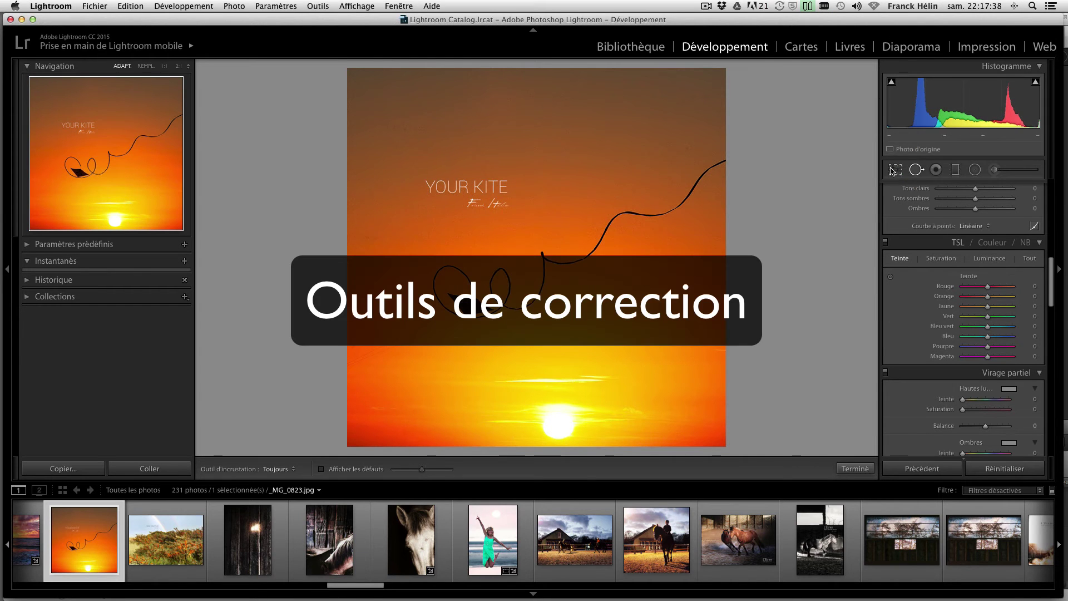
left_click(896, 170)
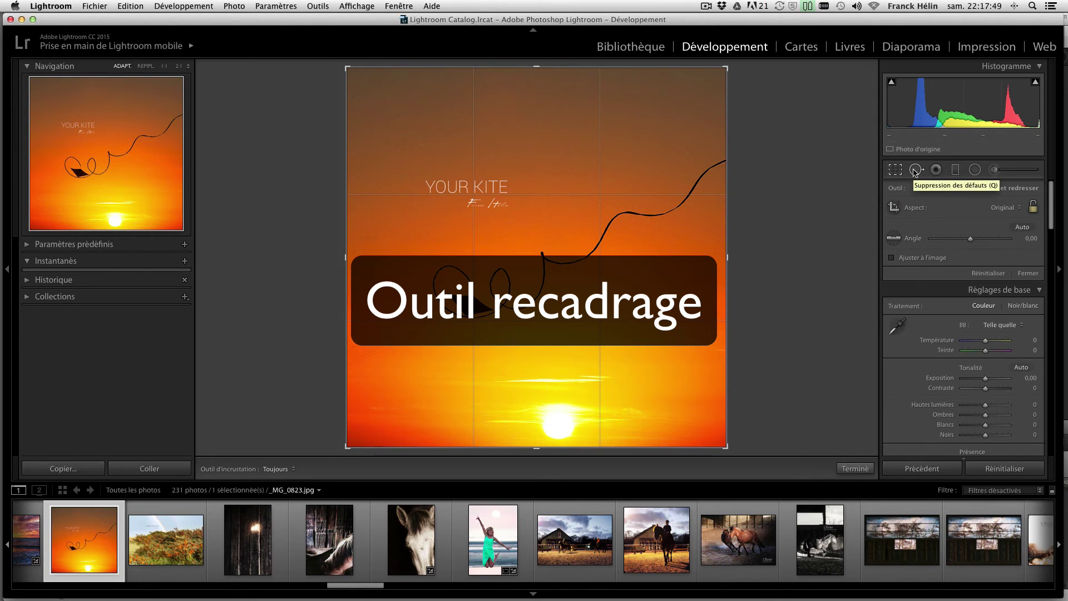
left_click(915, 170)
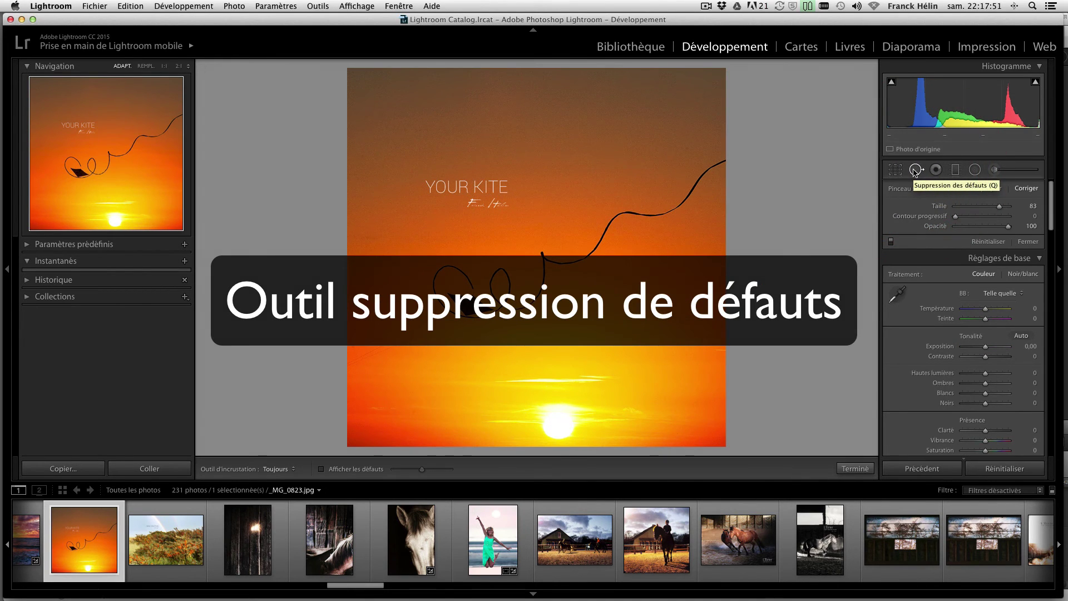
left_click(935, 170)
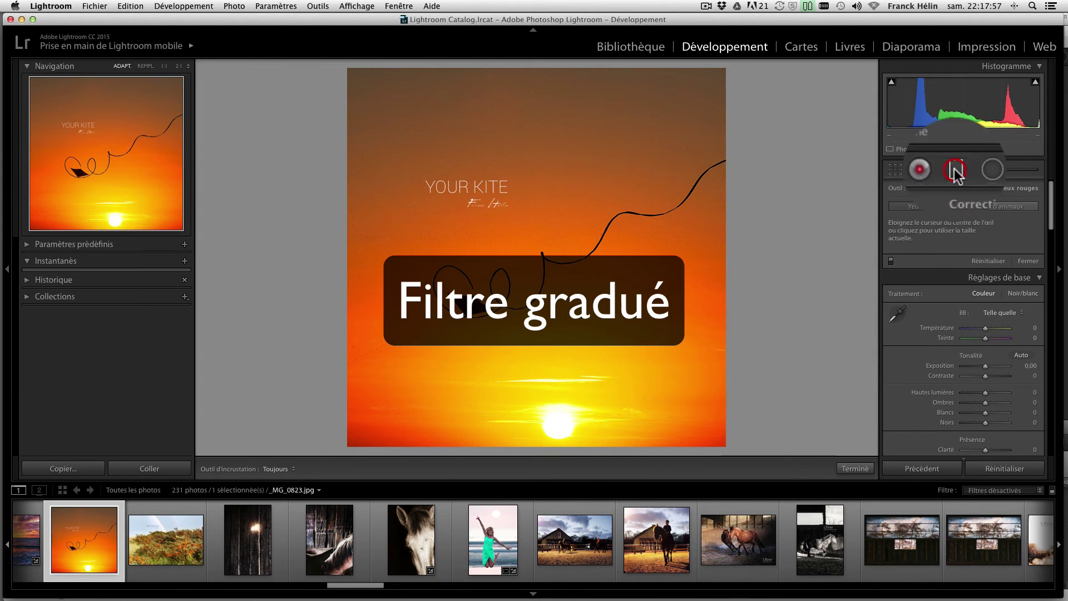
left_click(957, 170)
left_click(977, 170)
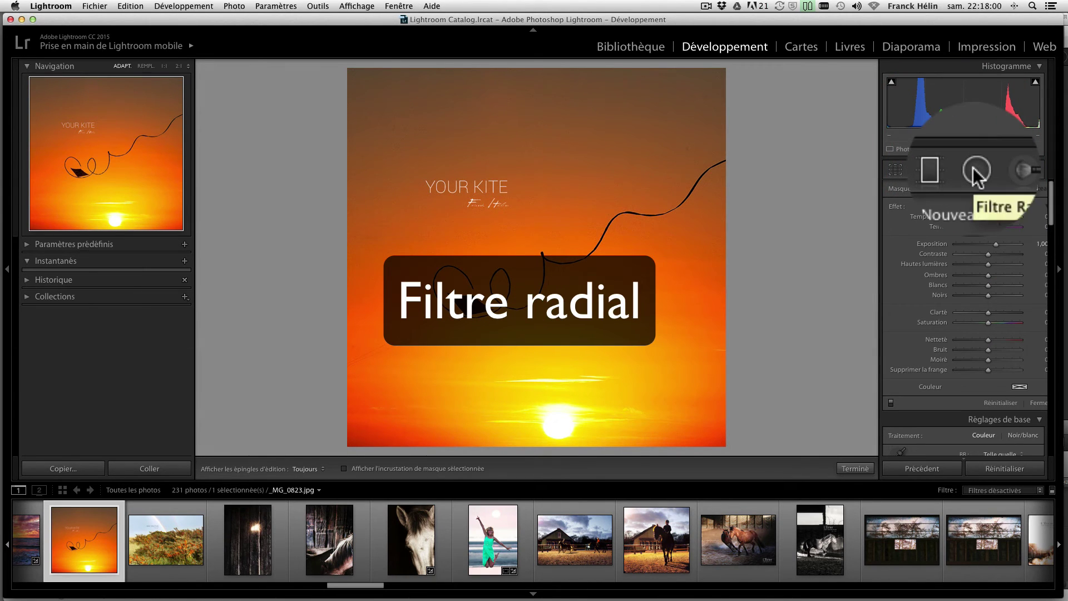
left_click(996, 170)
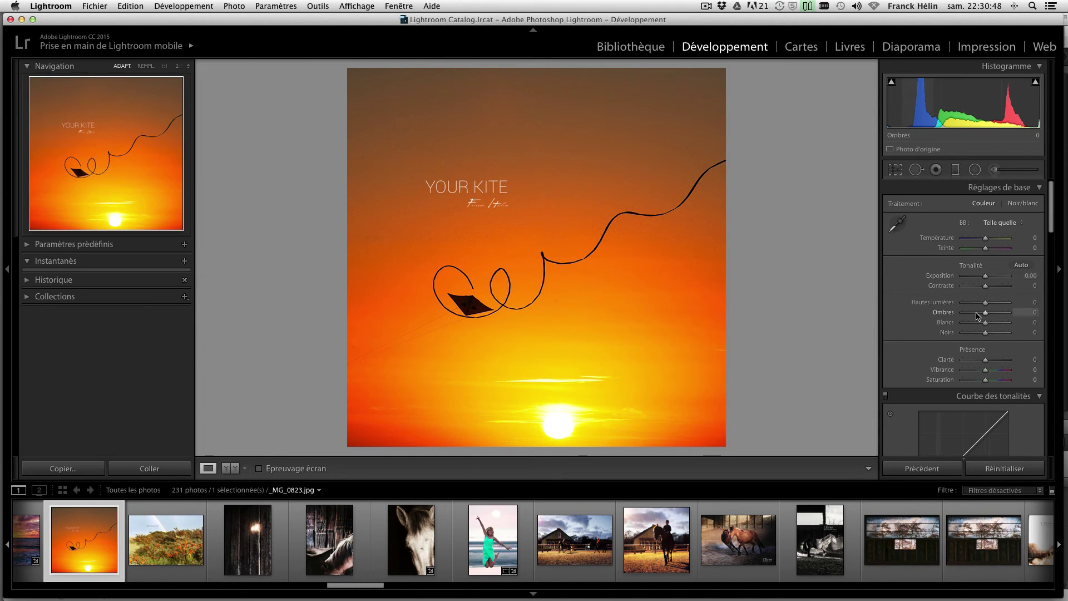
Examine the kite photo's development settings from the basic adjustments and tone curve through lens corrections and effects to camera calibration.
scroll(977, 316, "down", 3)
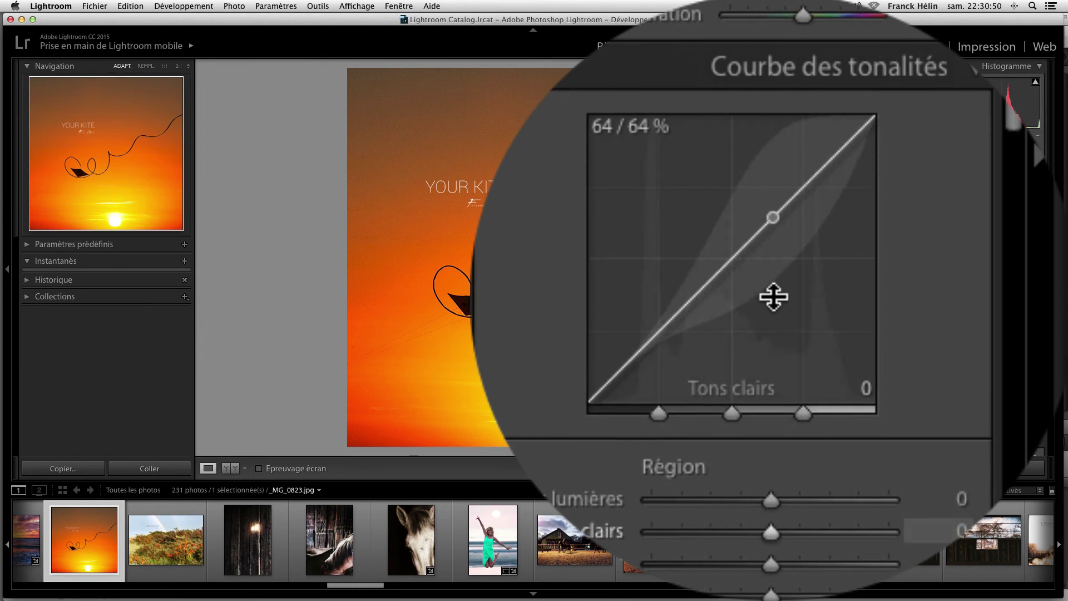
scroll(774, 296, "down", 5)
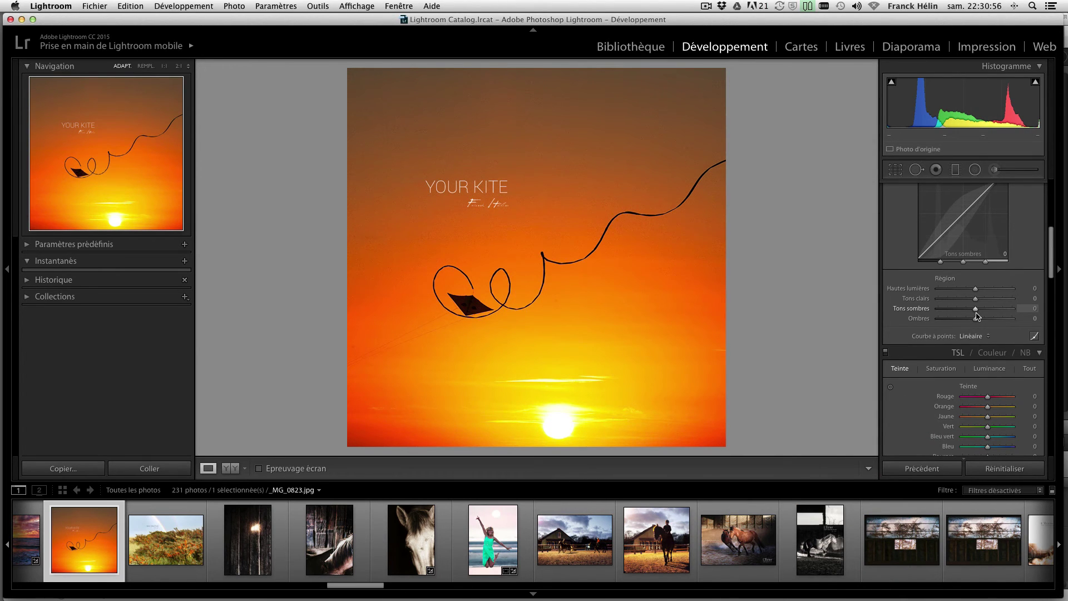
scroll(977, 316, "down", 4)
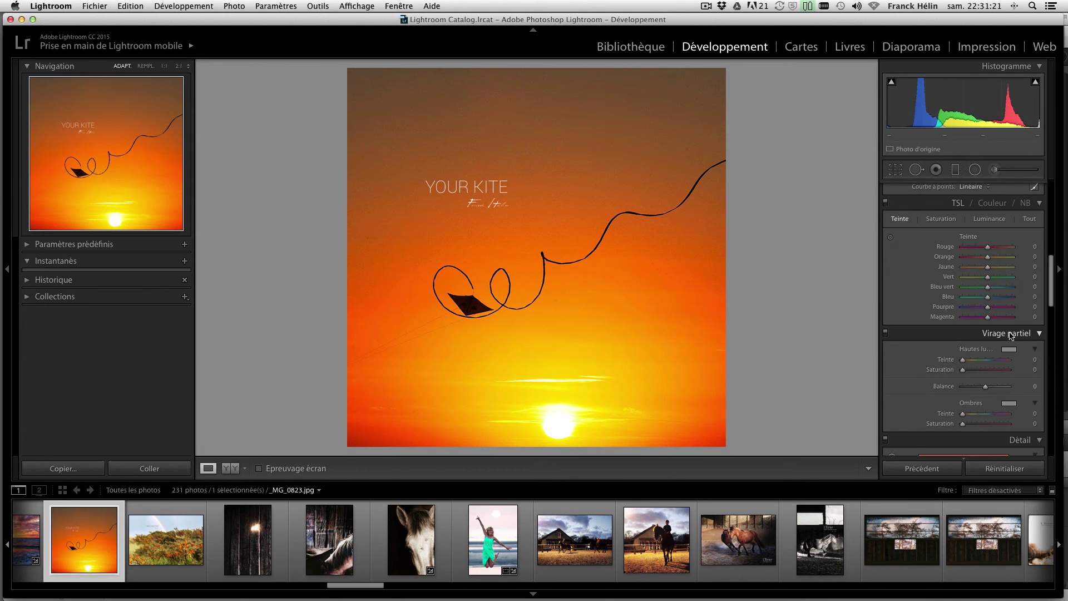
scroll(1011, 335, "down", 4)
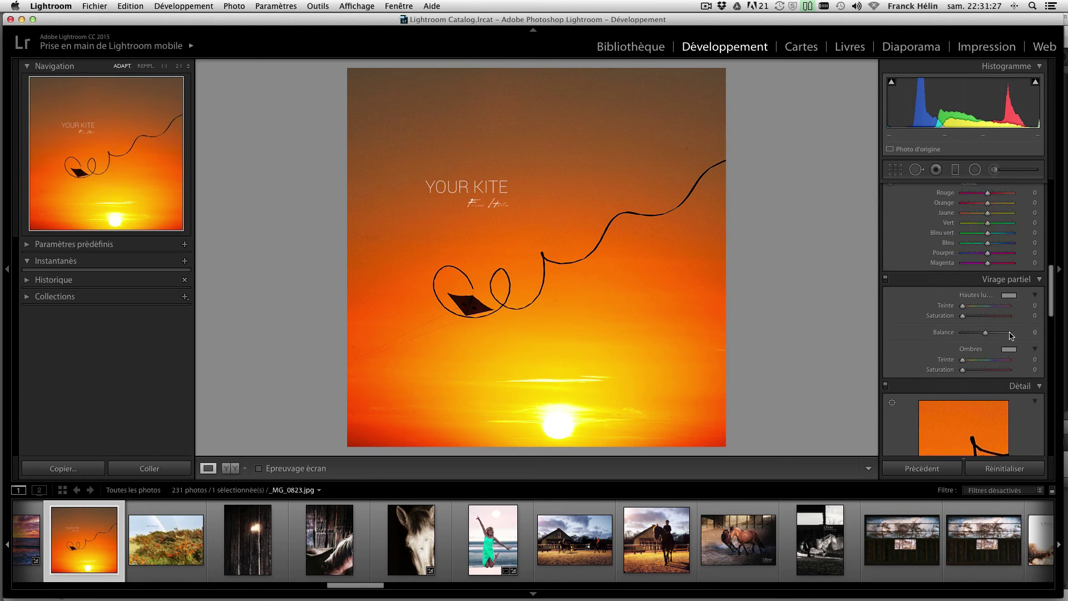
scroll(972, 286, "down", 3)
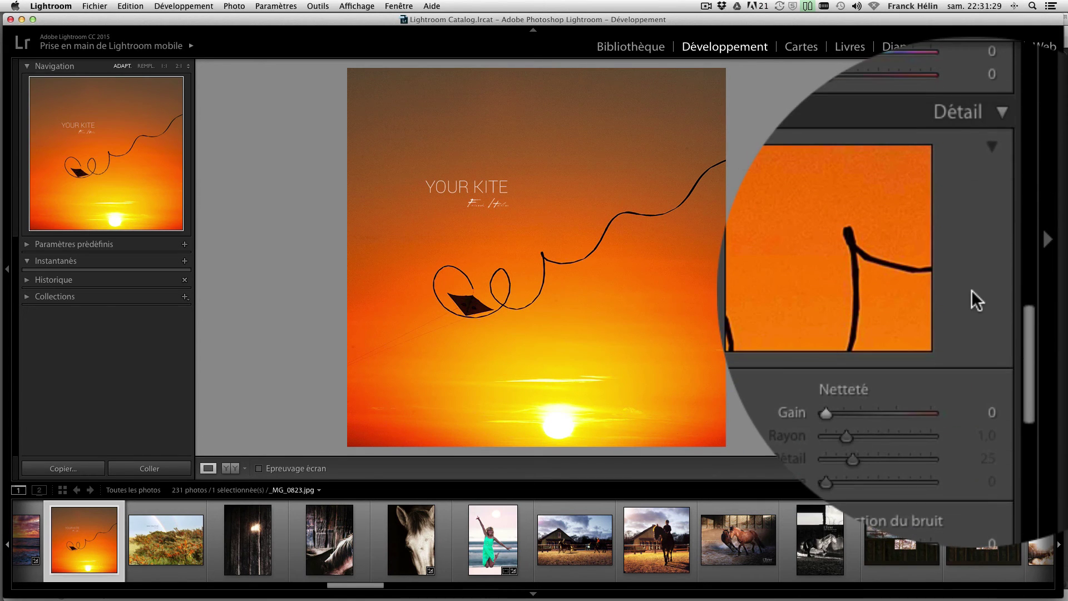
scroll(971, 291, "down", 1)
scroll(971, 292, "down", 4)
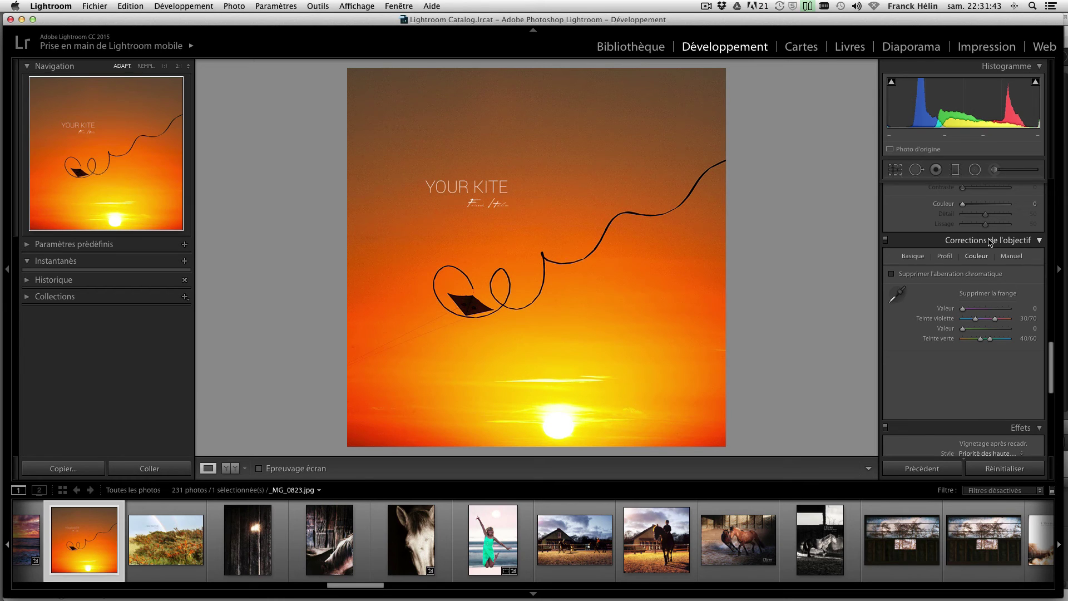
scroll(990, 242, "down", 5)
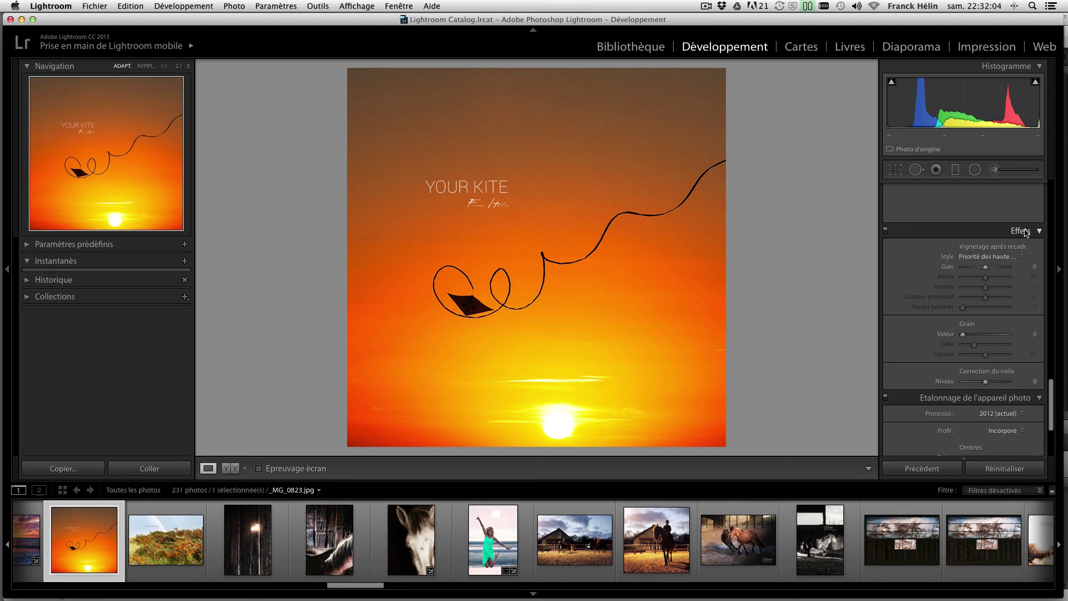
scroll(1026, 233, "down", 4)
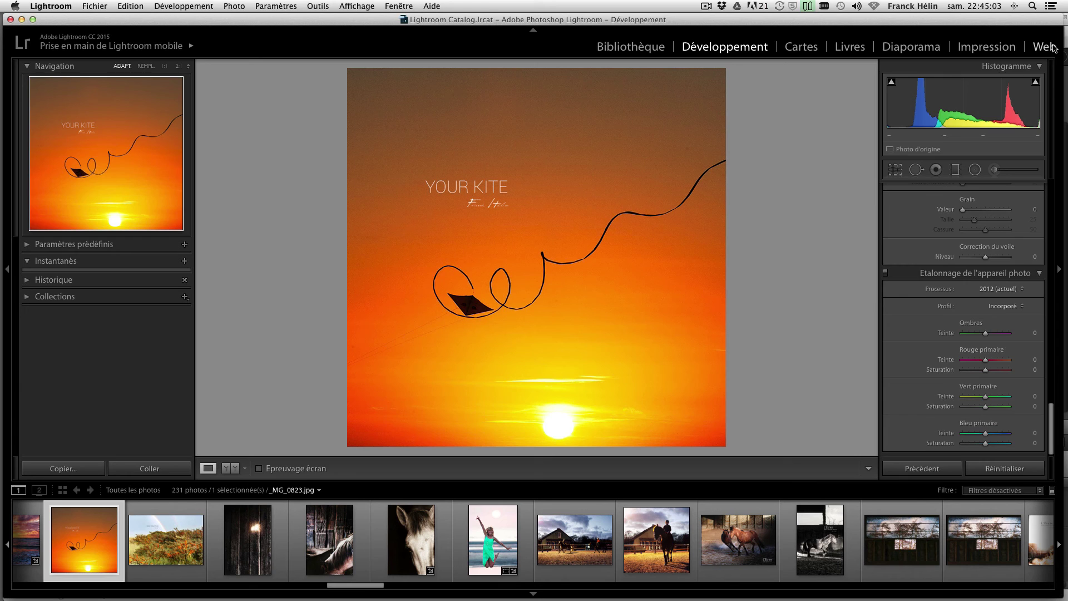
Switch to the Impression module and review the kite photo's page layout and print job settings.
left_click(1053, 47)
left_click(985, 47)
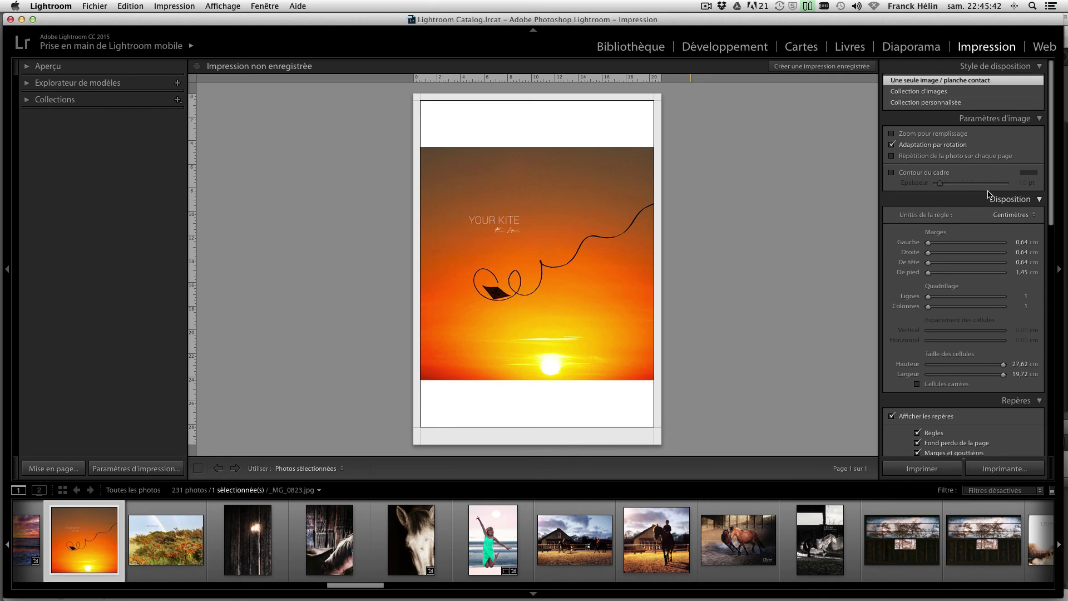
scroll(989, 193, "down", 15)
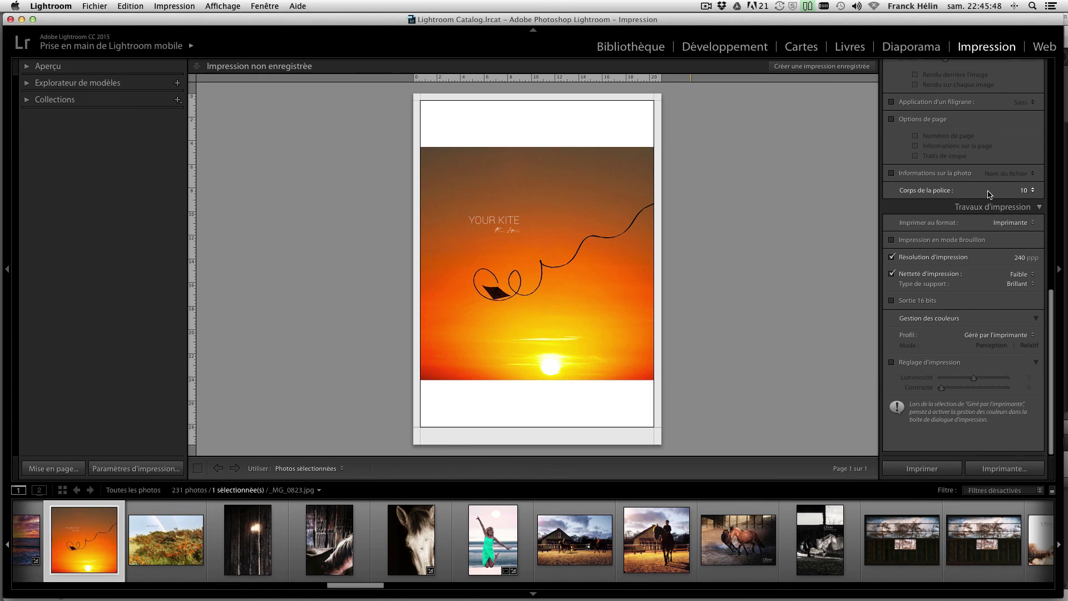